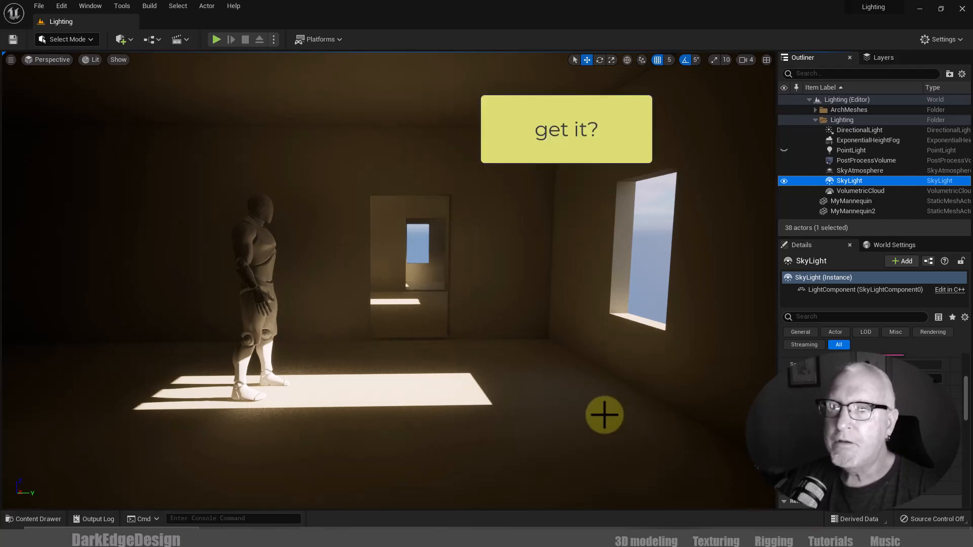
Step: Open the project settings and examine the Windows platform's targeted RHI options, including the default RHI
middle_click_drag(604, 415, 601, 413)
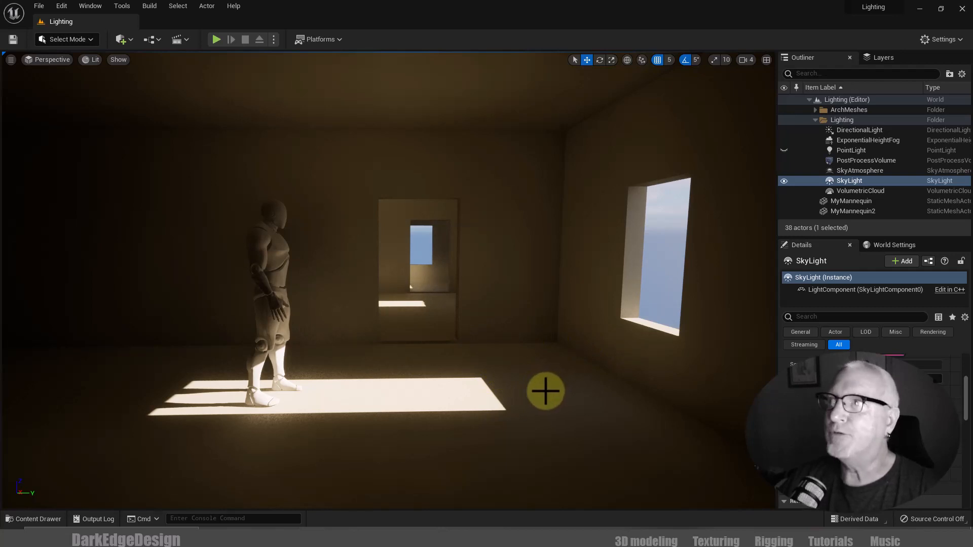
left_click(941, 39)
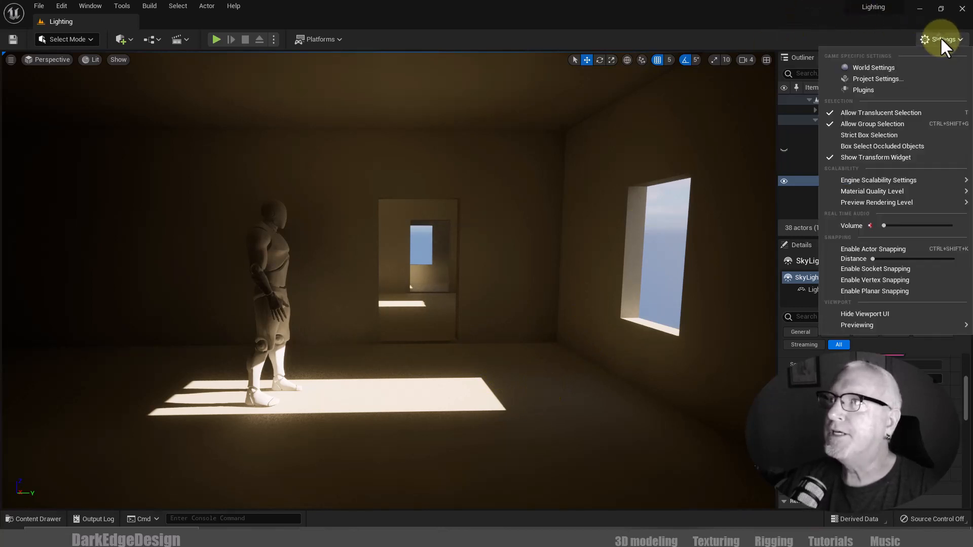
left_click(874, 80)
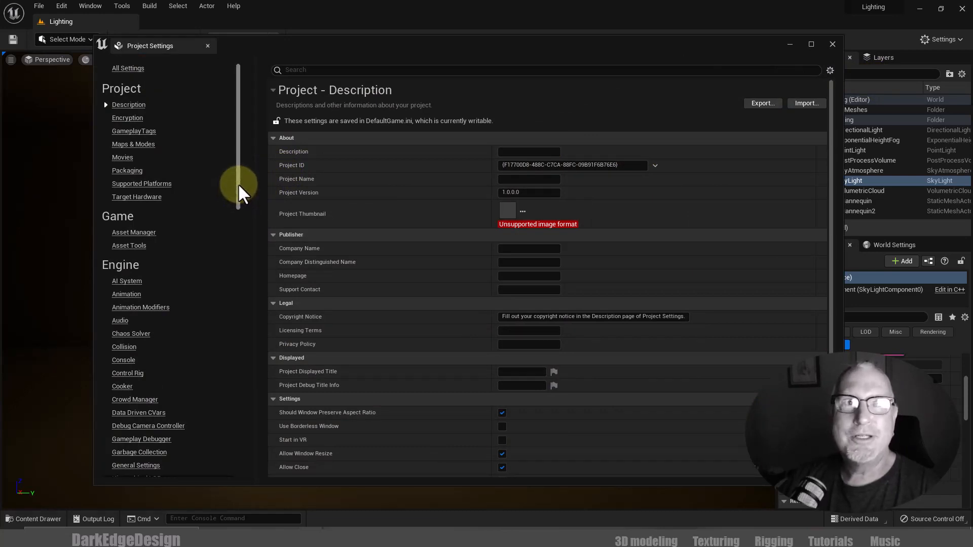
left_click_drag(238, 184, 239, 402)
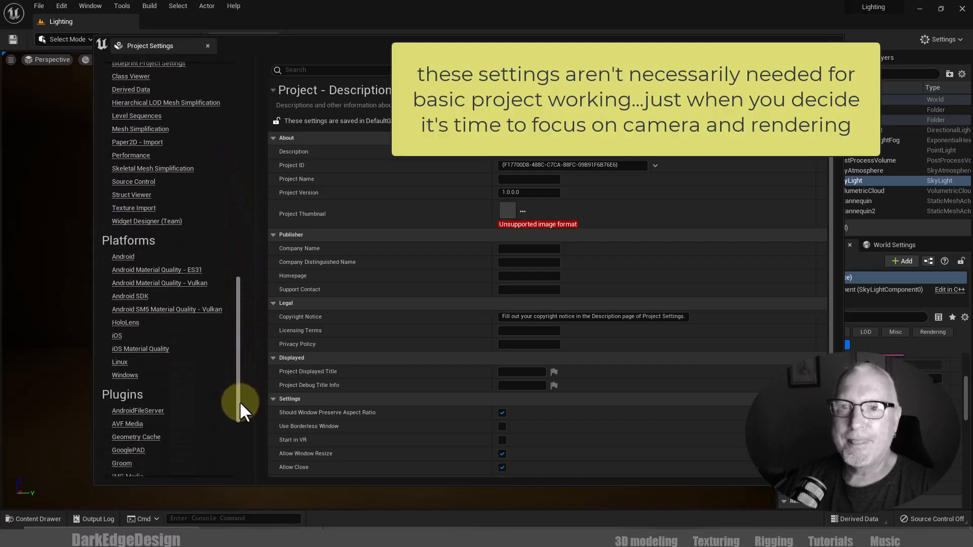
left_click(127, 375)
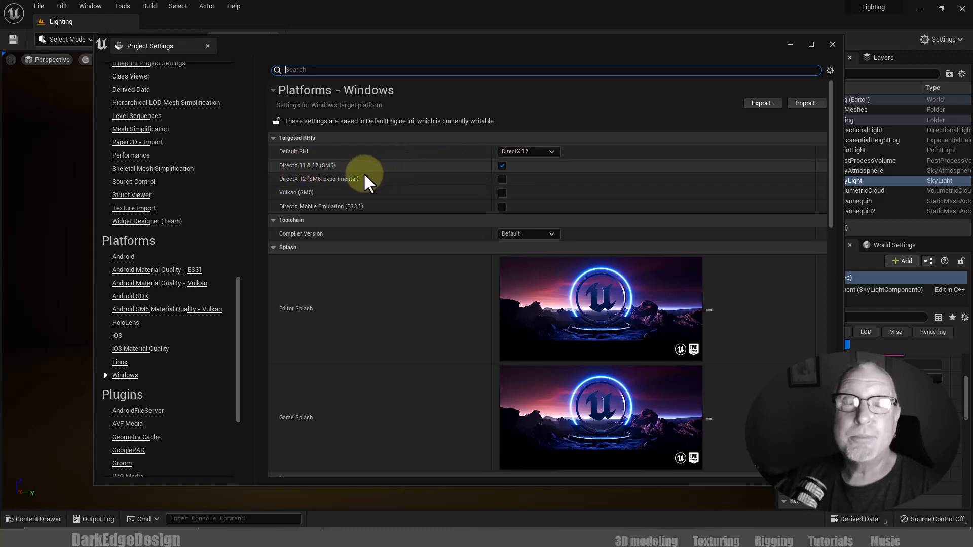
Step: Review the engine's Rendering settings for global illumination, reflections, Lumen, shadows and hardware ray tracing, and close the project settings
left_click_drag(238, 326, 238, 205)
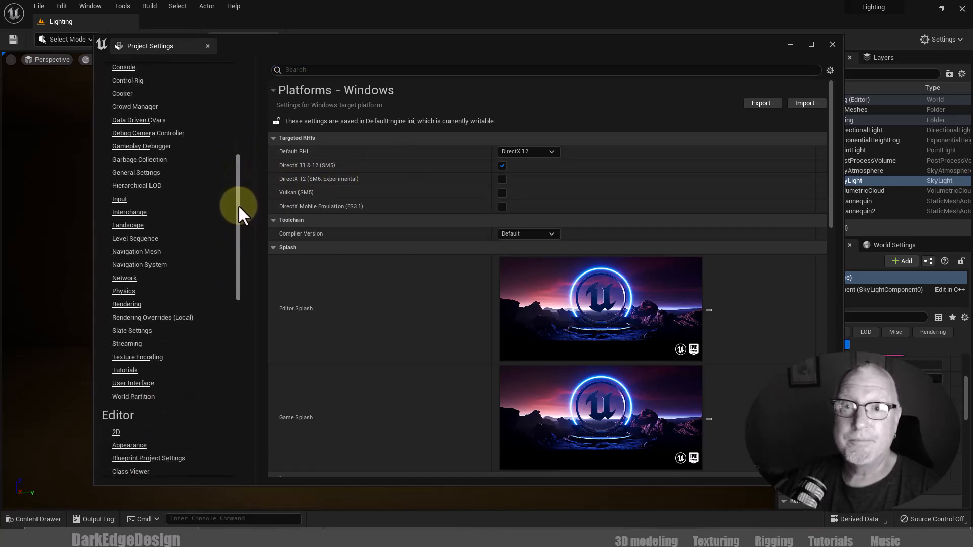
left_click(134, 304)
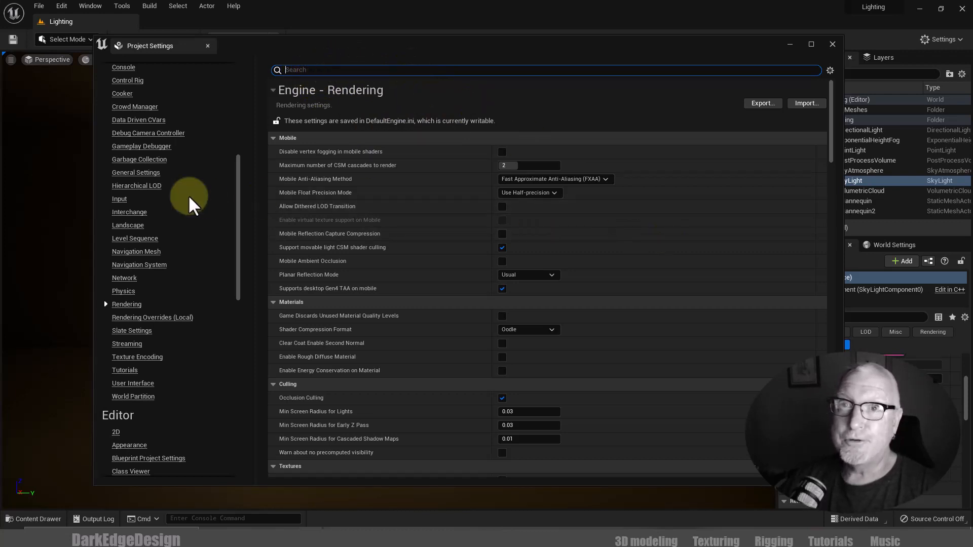
scroll(677, 255, "down", 3)
scroll(676, 256, "down", 8)
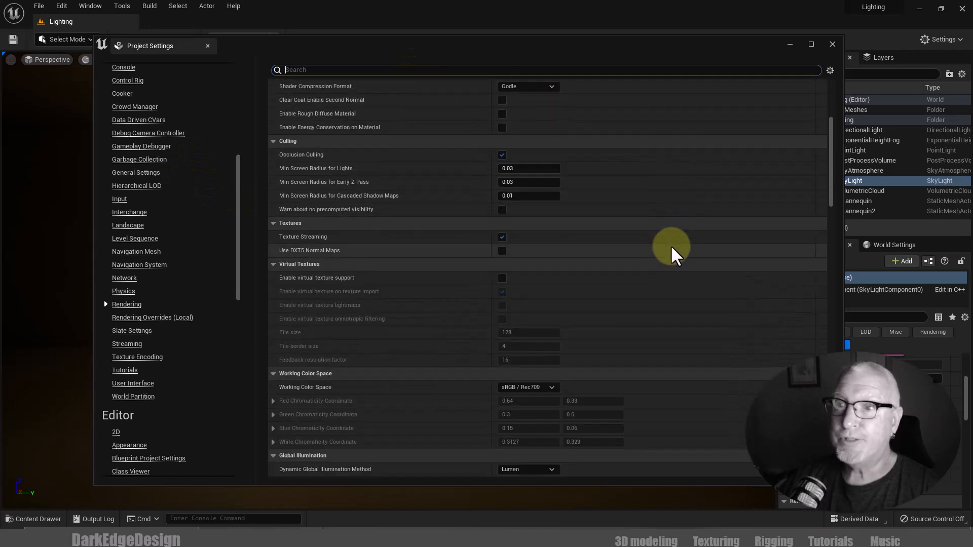
scroll(670, 245, "down", 3)
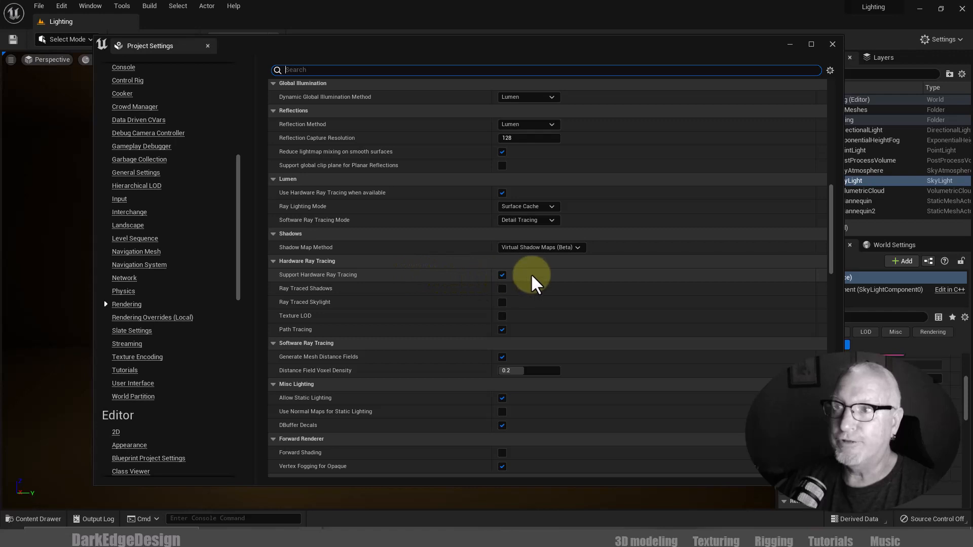
left_click(832, 44)
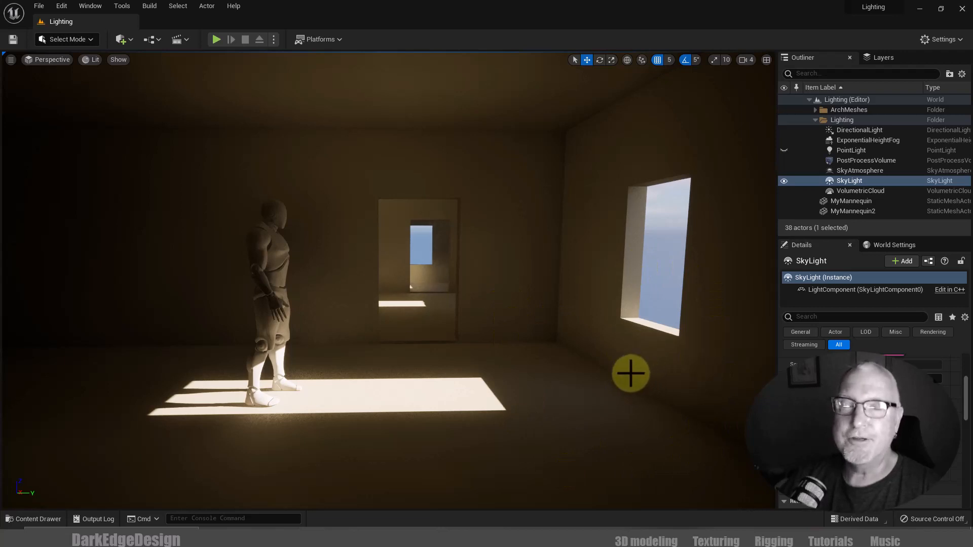
Step: Deselect the SkyLight and bring the lighting actors above the building's roof into view
key("Escape")
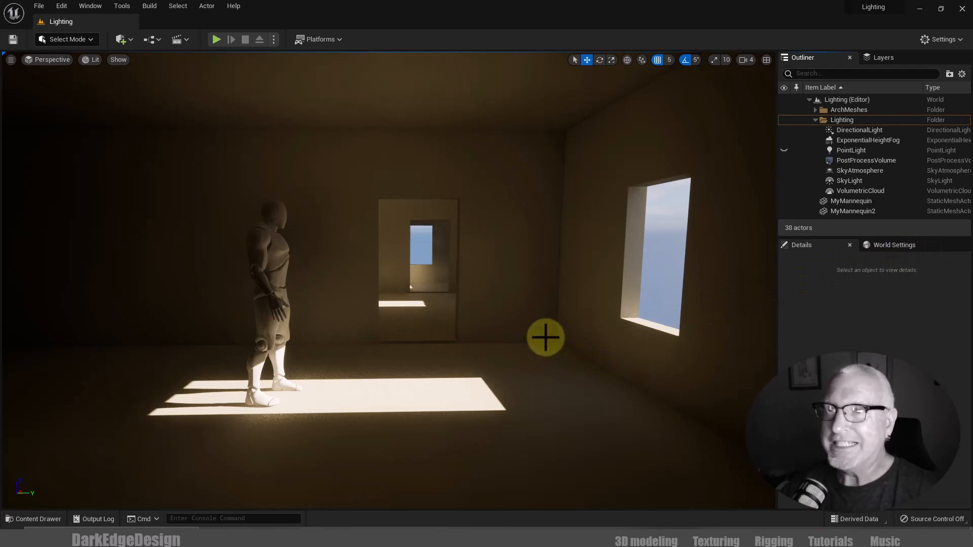
scroll(502, 334, "down", 3)
scroll(498, 336, "down", 5)
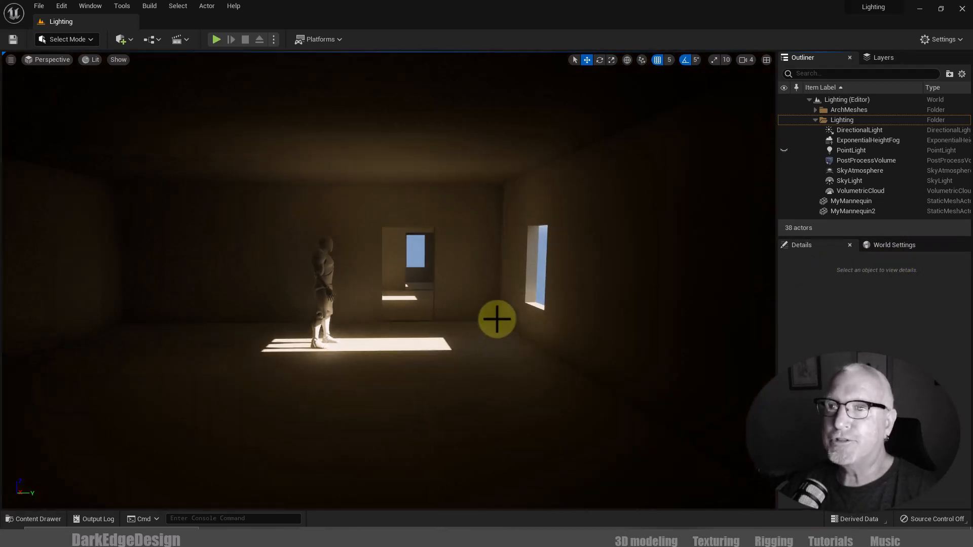
middle_click_drag(498, 315, 497, 223)
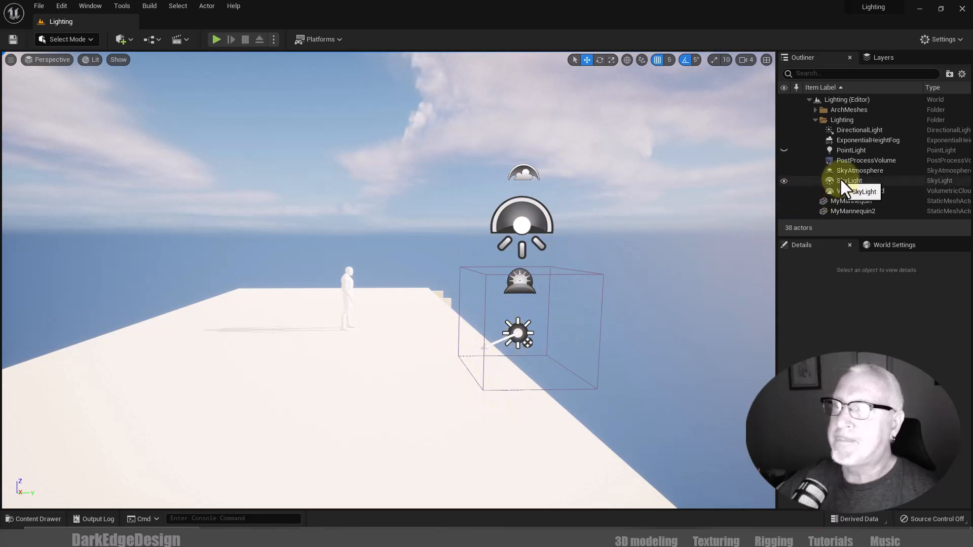
scroll(571, 276, "up", 2)
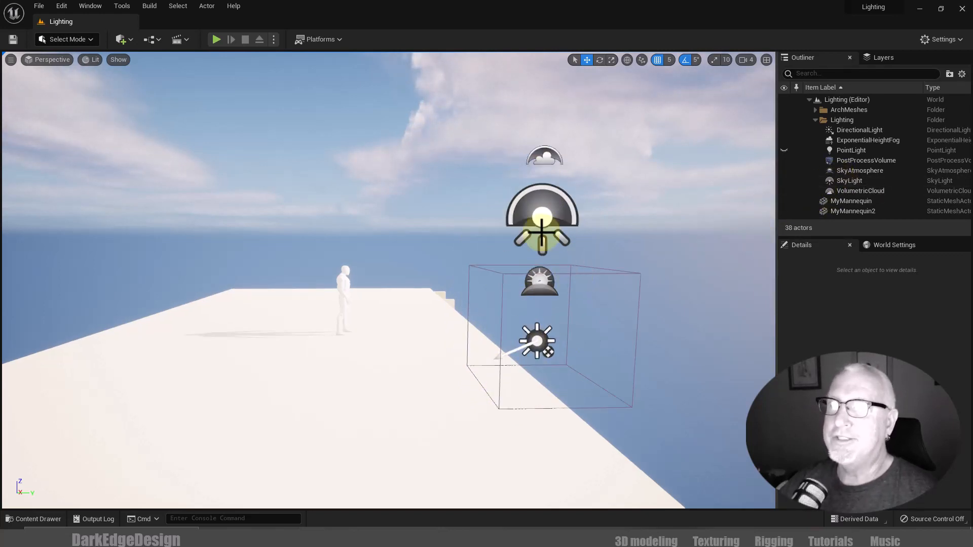
Step: Look through the light and visual effects actors that can be placed in the level
left_click(122, 40)
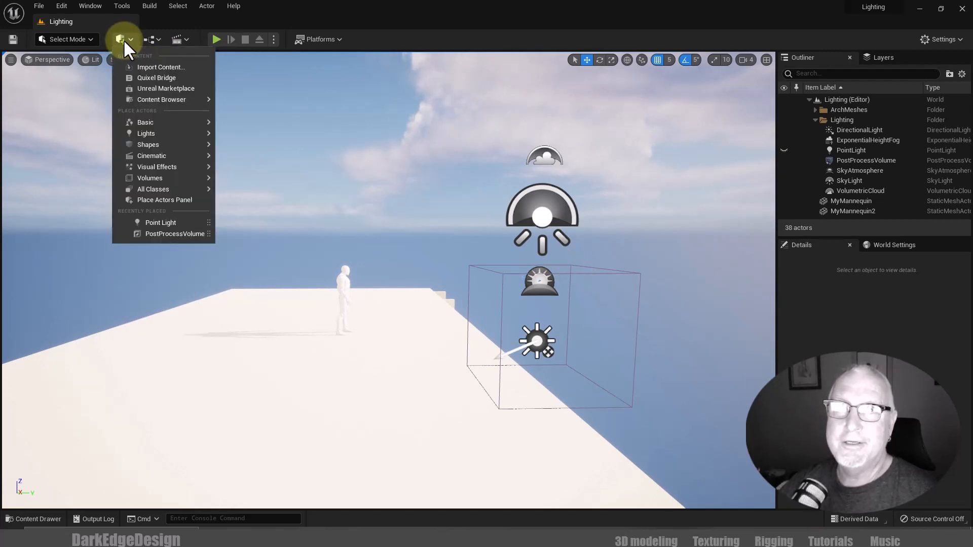
mouse_move(144, 133)
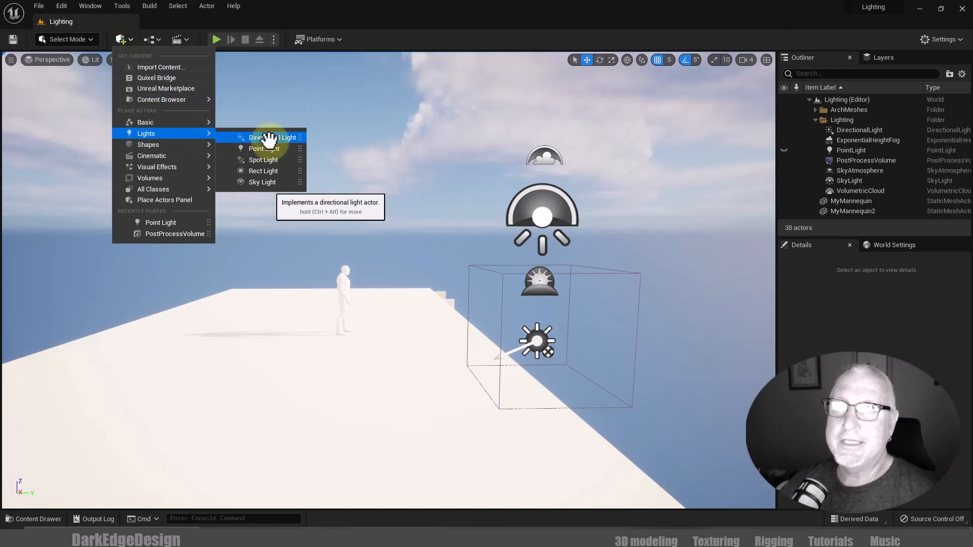
mouse_move(196, 122)
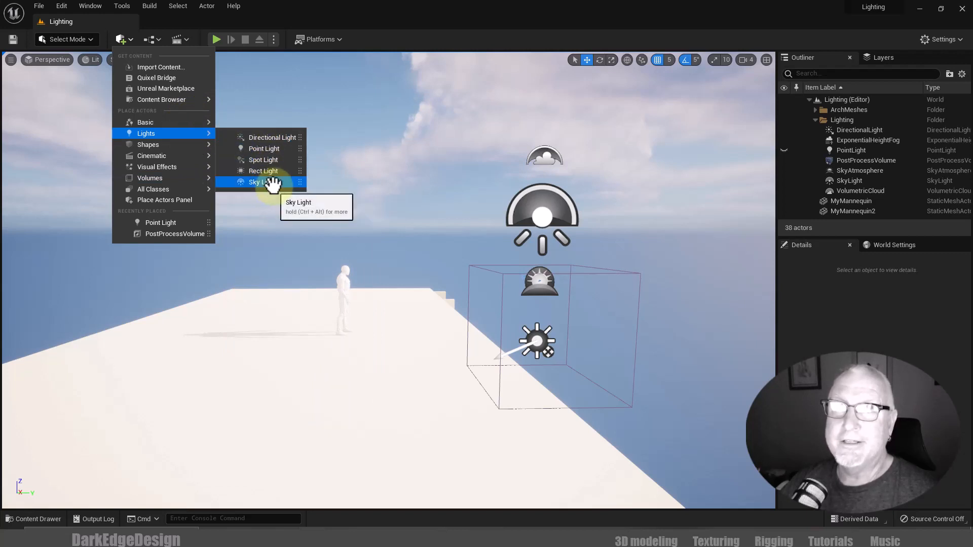
mouse_move(178, 169)
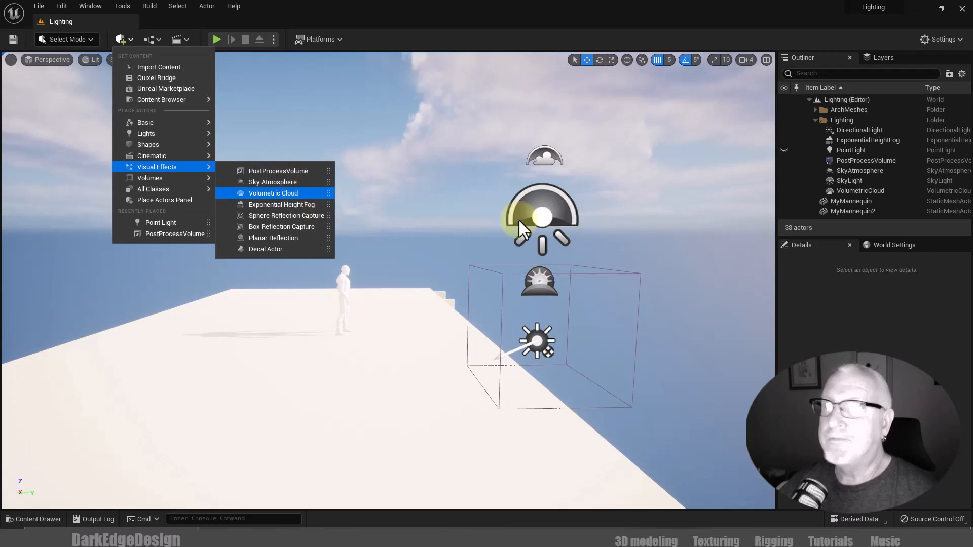
Step: Hide every actor in the Lighting folder, show only the DirectionalLight again and select it
left_click(783, 120)
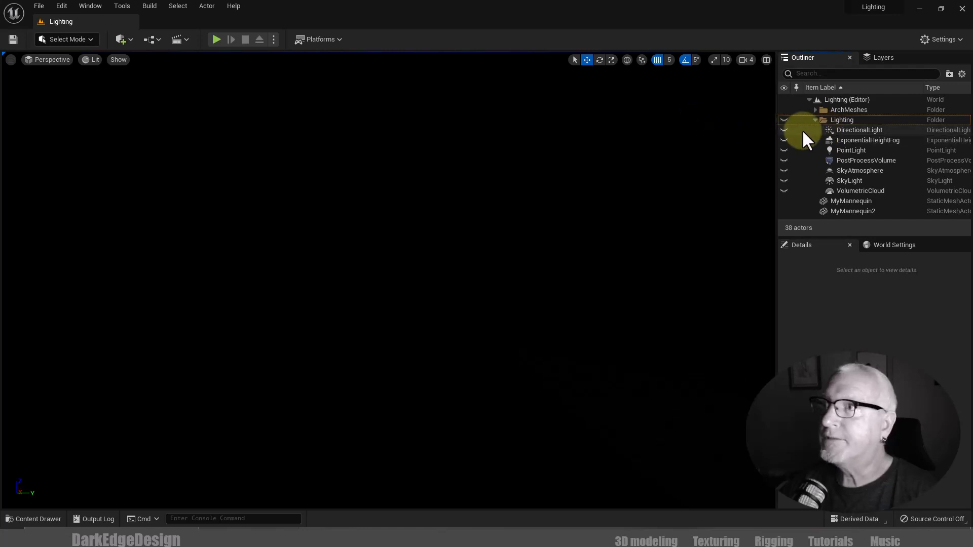
left_click(784, 129)
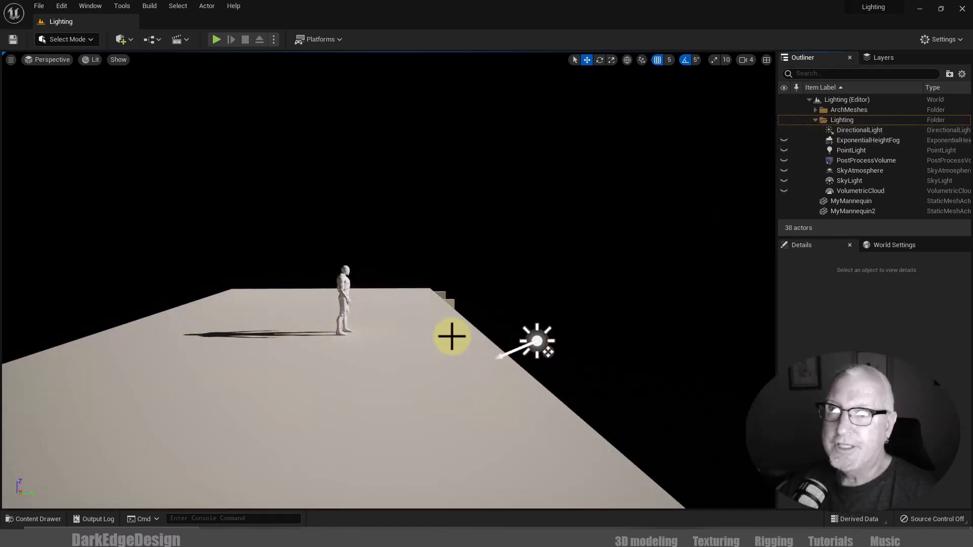
left_click(538, 341)
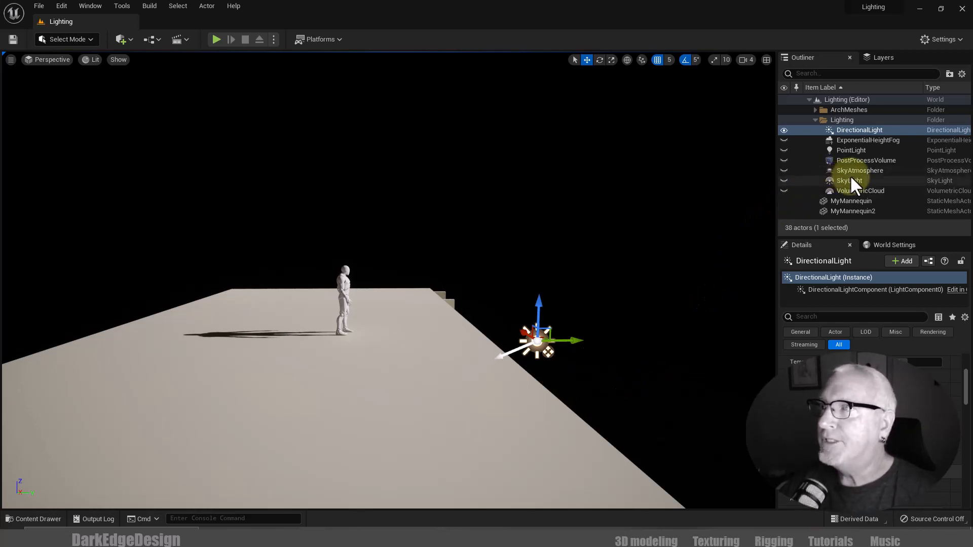
Step: Show the SkyAtmosphere, ExponentialHeightFog, VolumetricCloud and SkyLight again, one after another
left_click(783, 170)
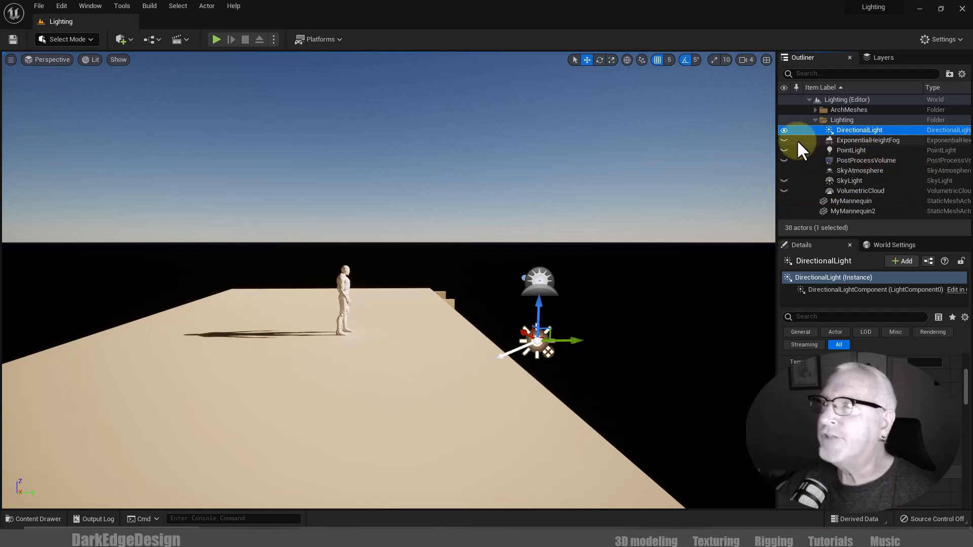
left_click(783, 140)
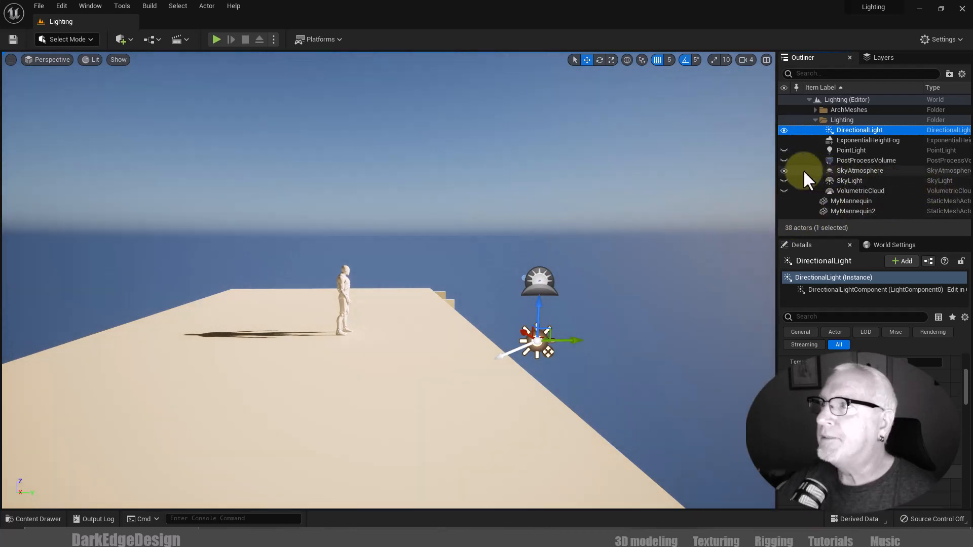
left_click(783, 187)
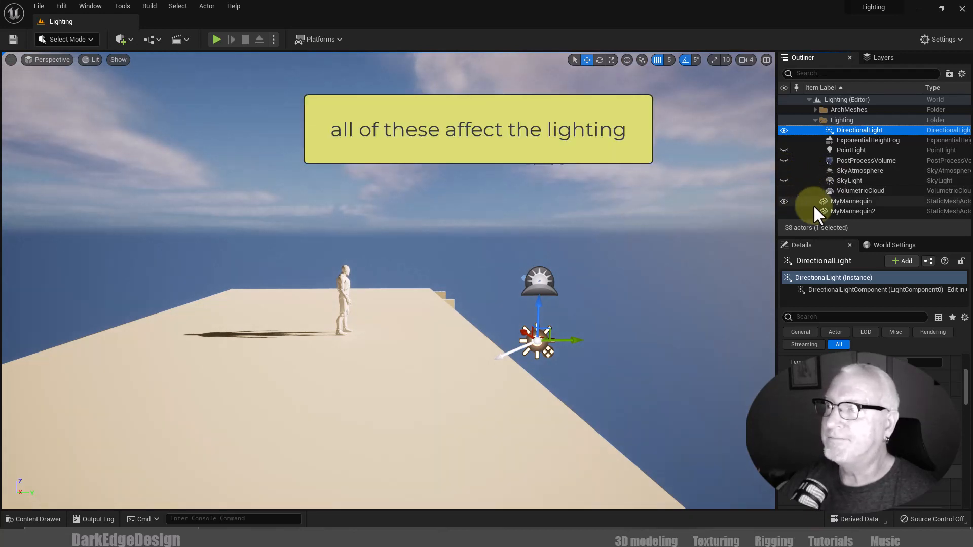
left_click(784, 180)
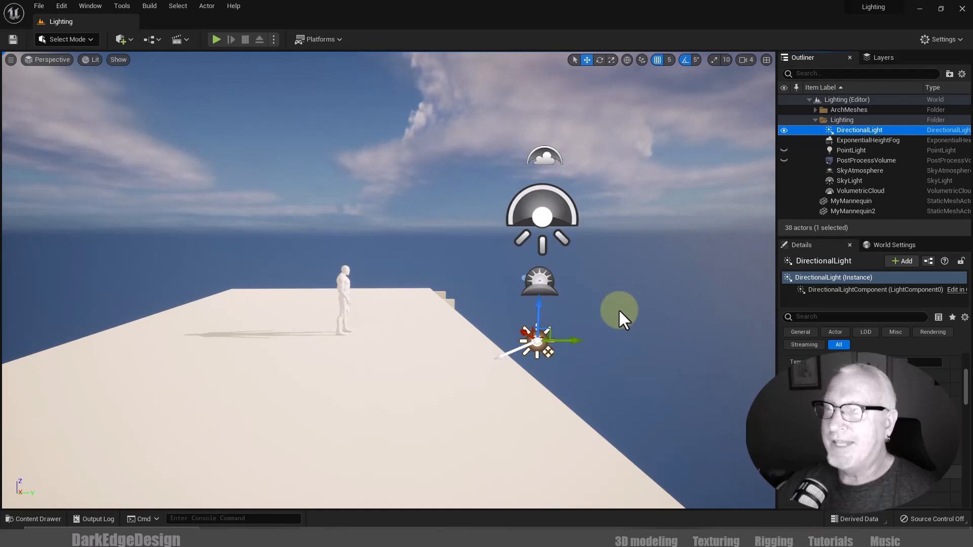
mouse_move(618, 309)
right_mouse_down()
mouse_move(645, 285)
mouse_move(630, 287)
mouse_move(622, 304)
right_mouse_up()
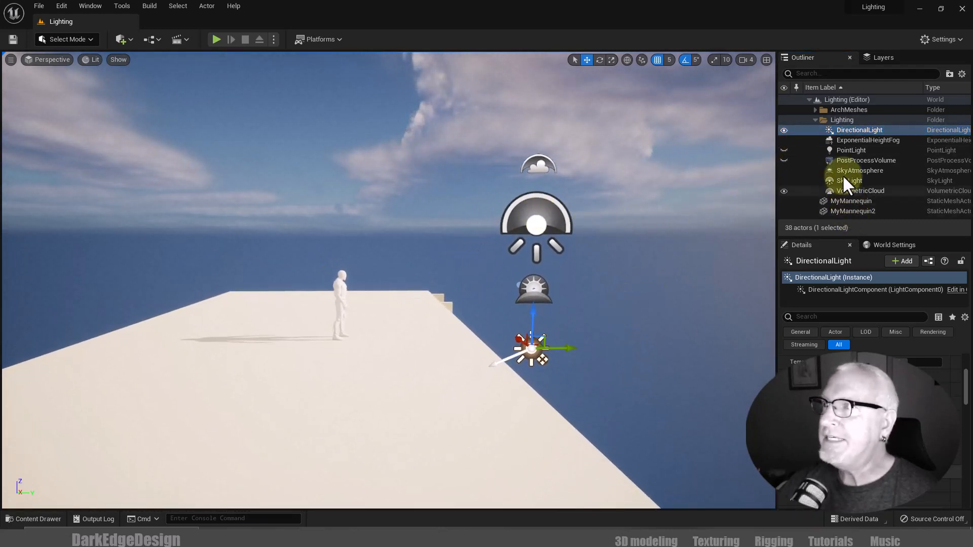
Step: Examine the SkyLight's real-time capture and cubemap settings, and toggle its visibility off and on to compare the lighting
left_click(857, 180)
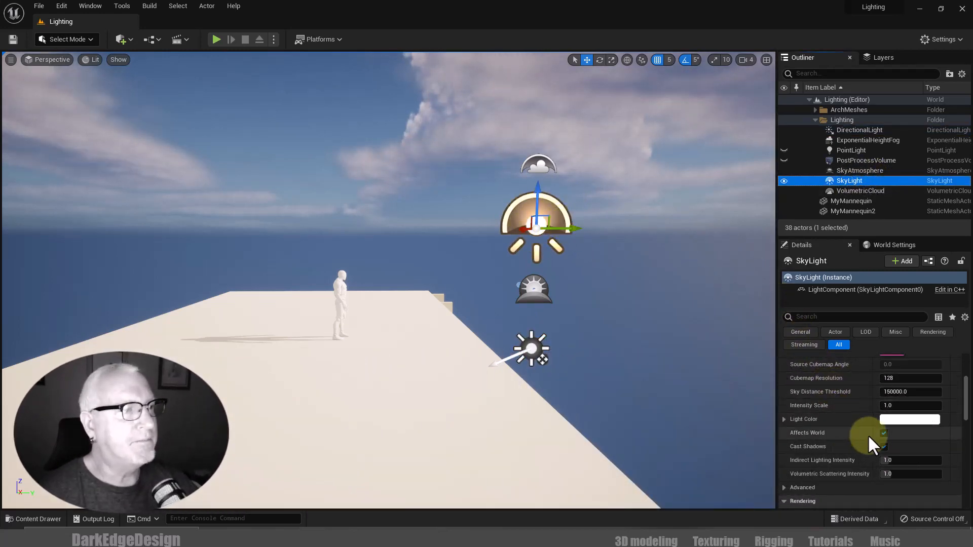
scroll(889, 405, "up", 3)
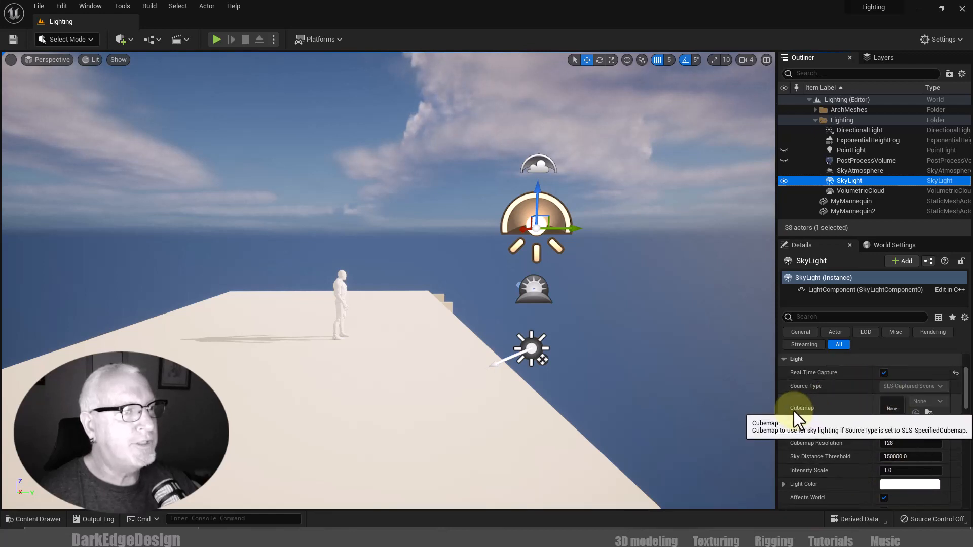
left_click(890, 409)
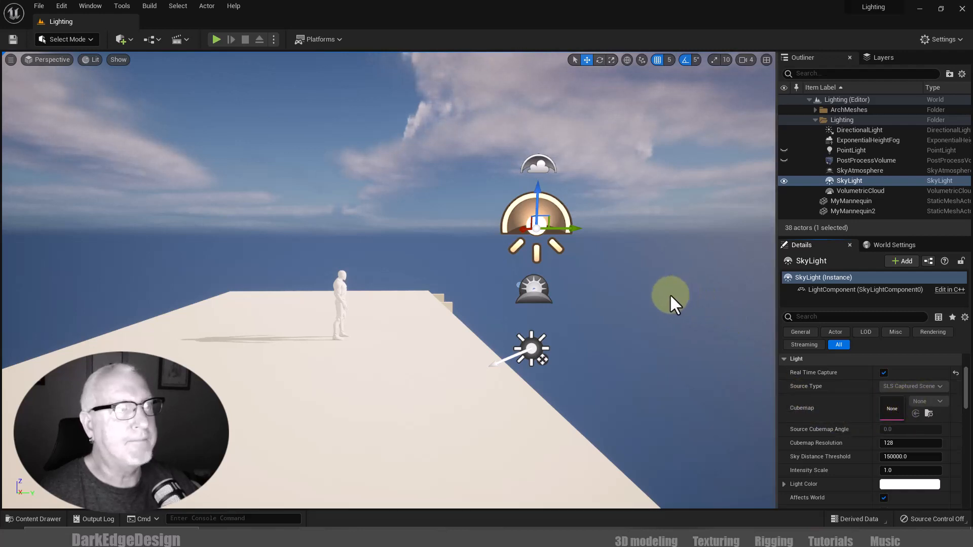
left_click(783, 180)
left_click(784, 180)
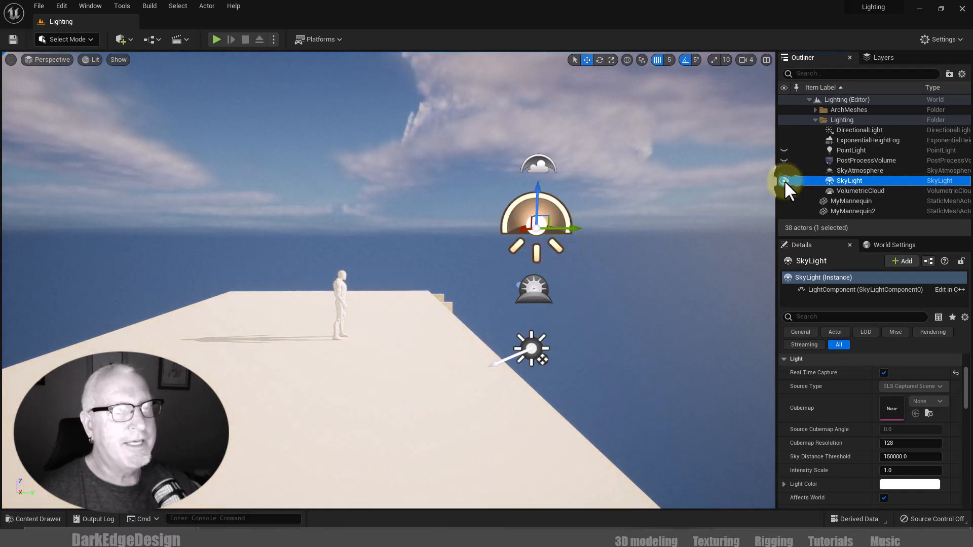
left_click(783, 180)
left_click(783, 180)
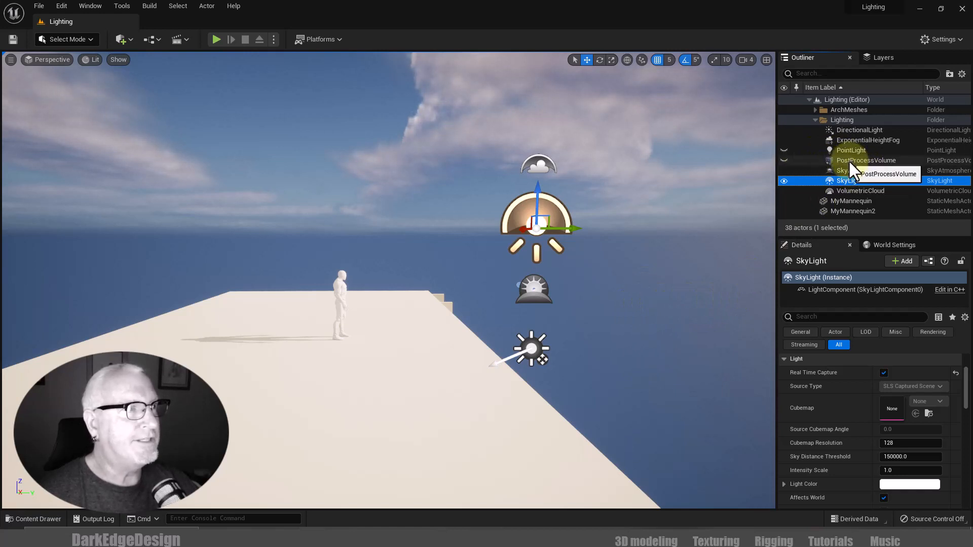
Step: Compare the scene with the PostProcessVolume shown and hidden, leave it hidden, and select it to view its exposure settings
left_click(784, 160)
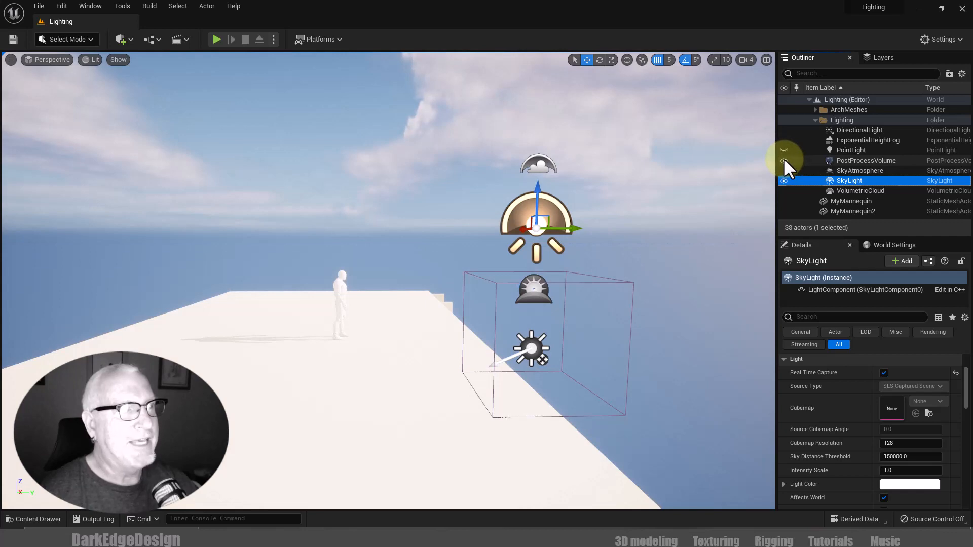
left_click(784, 160)
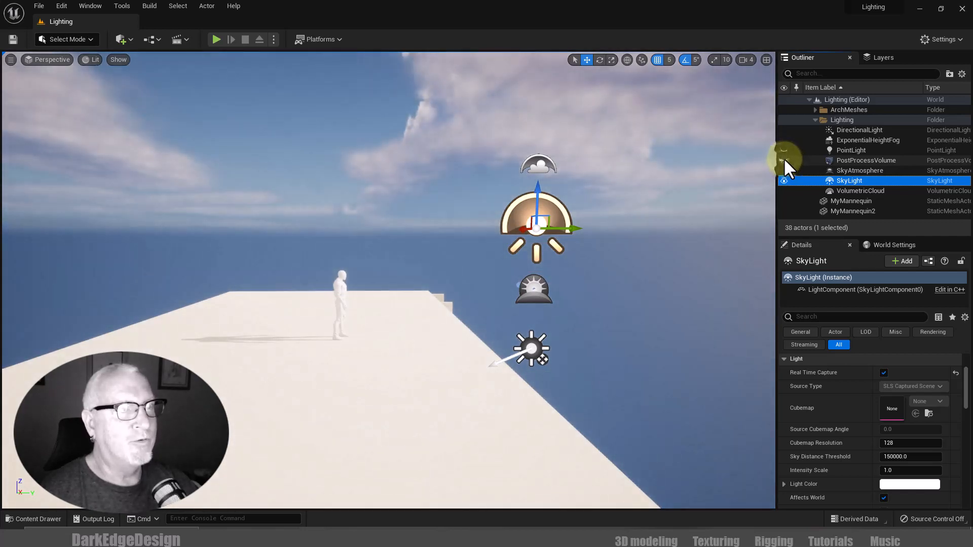
left_click(866, 160)
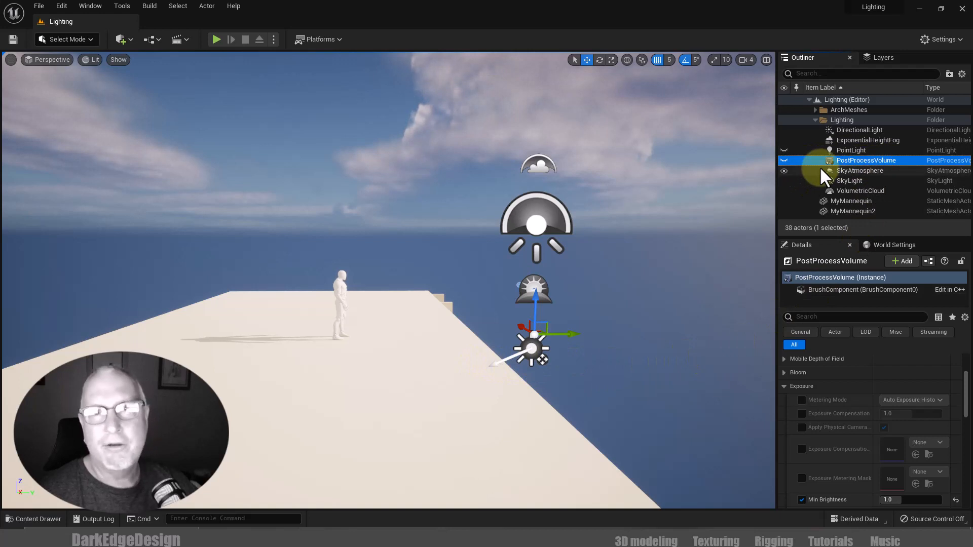
middle_click_drag(618, 307, 621, 431)
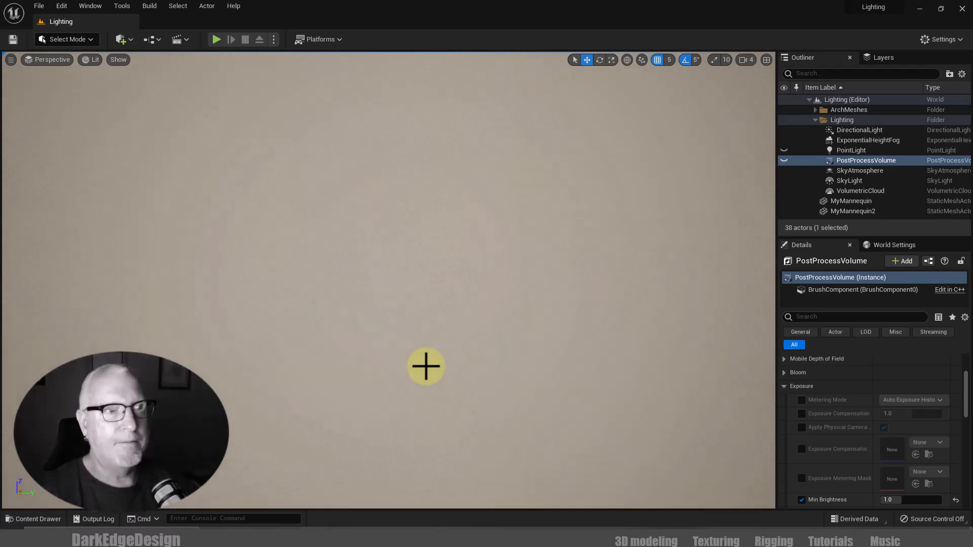
Step: Compare the room's interior lighting with the PostProcessVolume shown and hidden, and leave the volume shown
key("1")
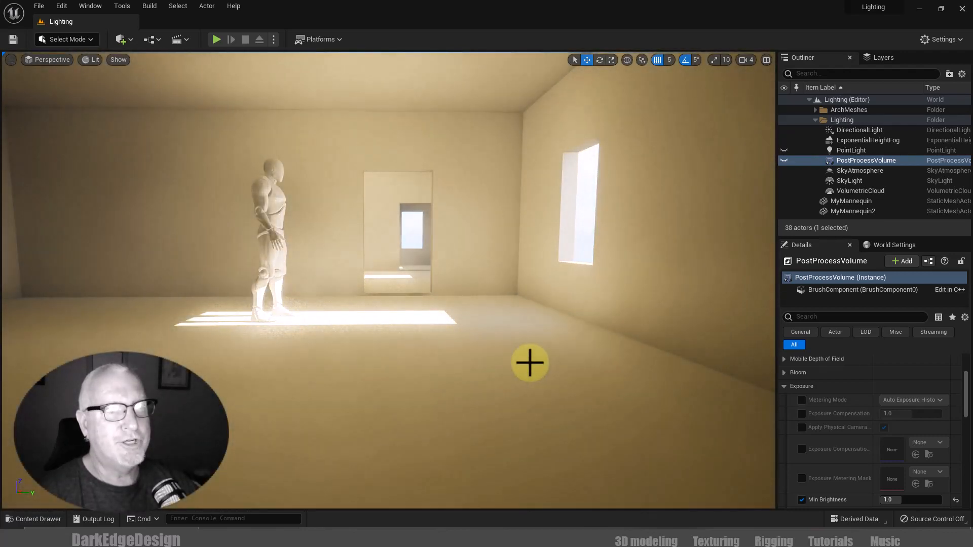
right_click_drag(528, 363, 535, 350)
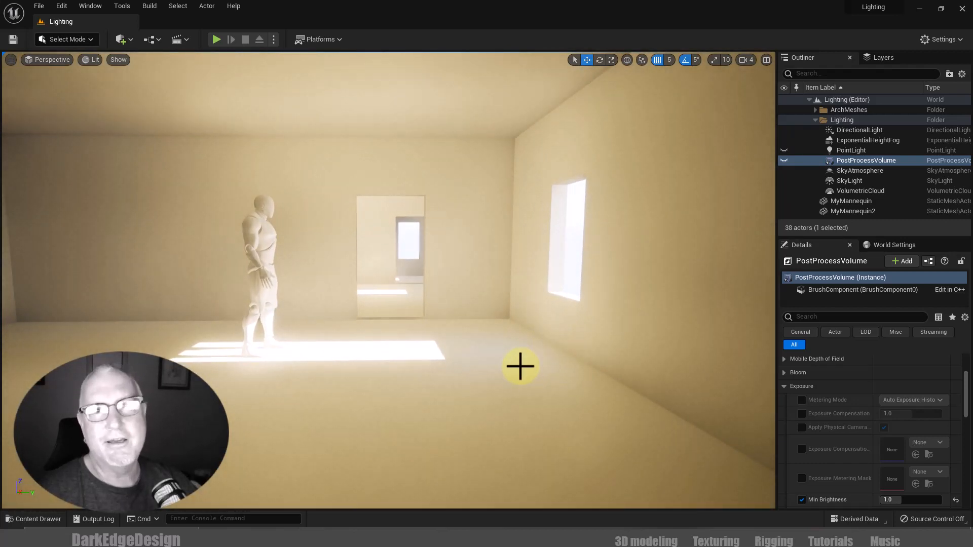
key("f")
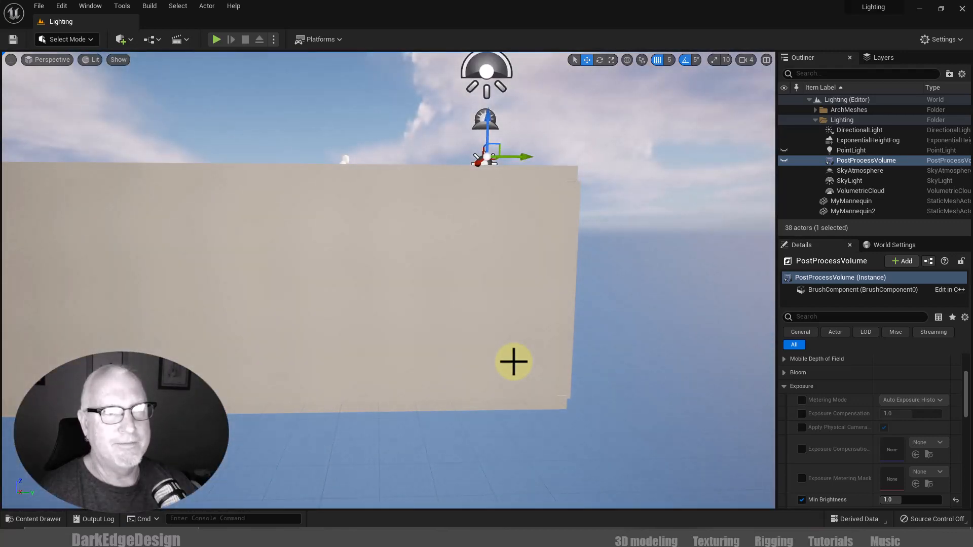
scroll(396, 341, "up", 6)
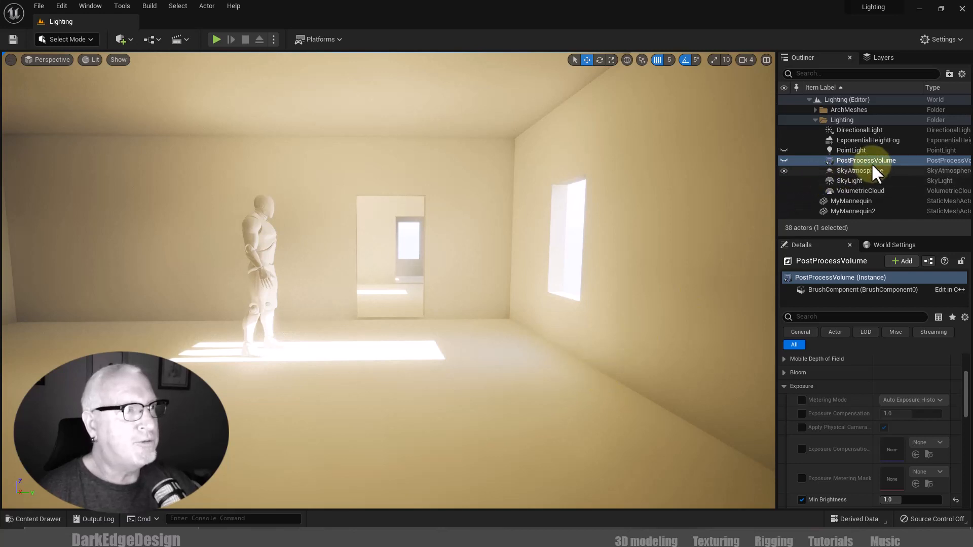
left_click(783, 160)
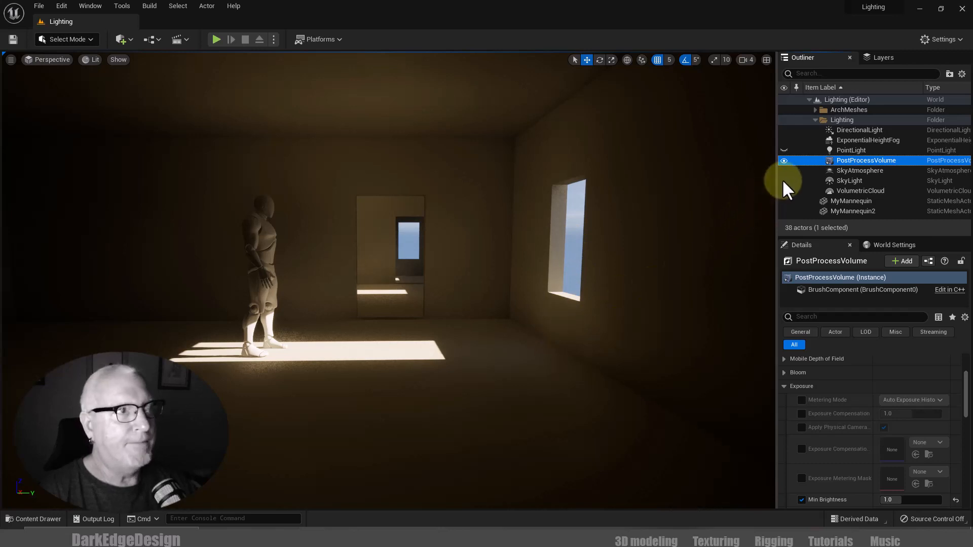
left_click(784, 160)
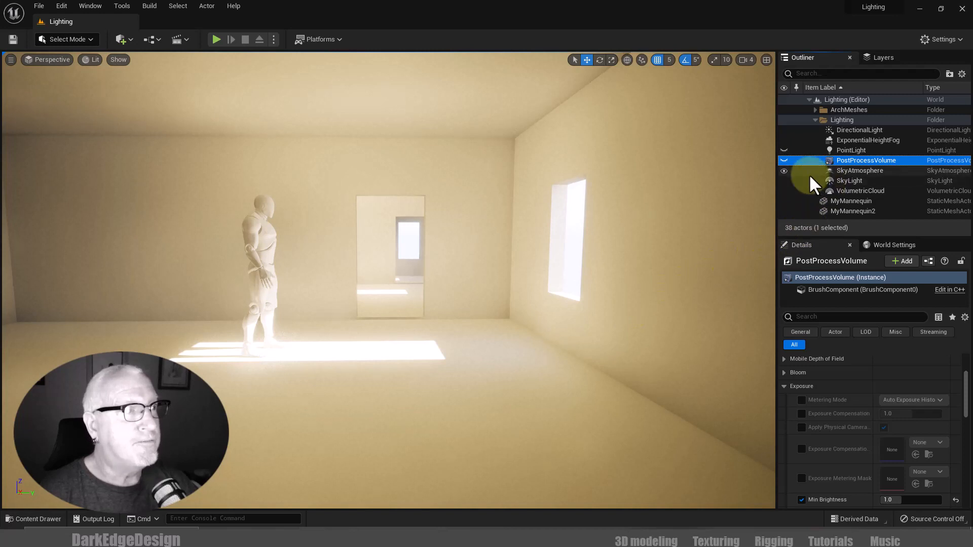
left_click(784, 160)
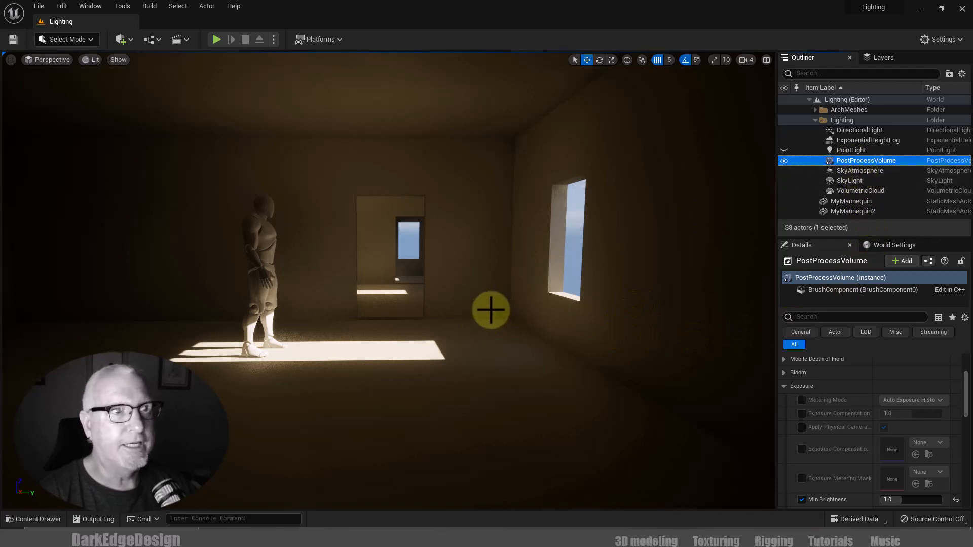
Step: Frame the PostProcessVolume from outside the building and toggle its visibility to check its effect on the exterior
right_click_drag(508, 226, 516, 177)
middle_click_drag(515, 178, 516, 143)
key("f")
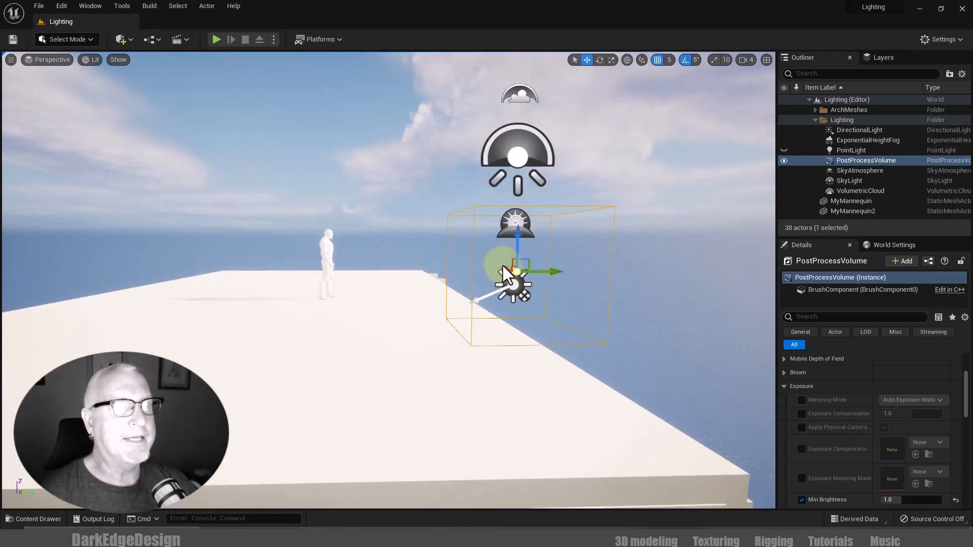
left_click(783, 160)
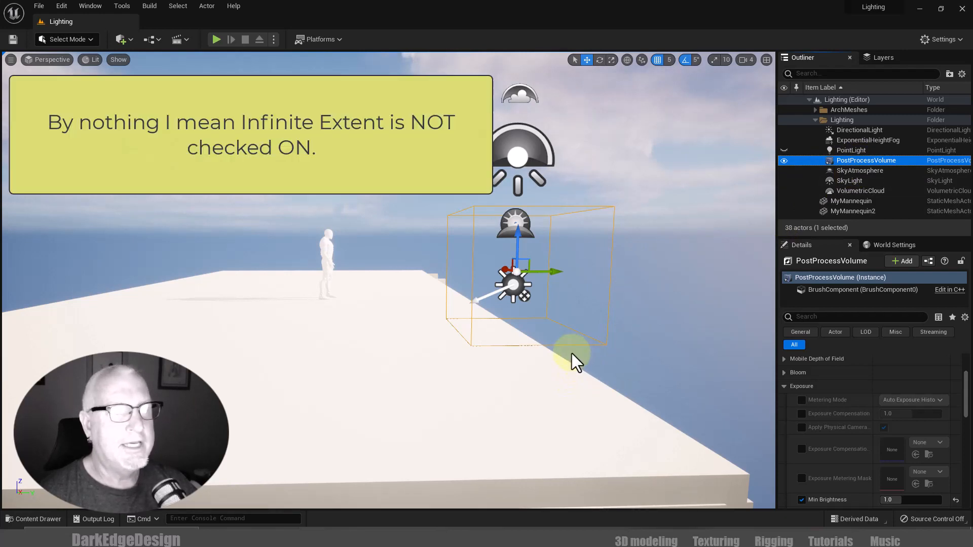
Step: Examine the PostProcessVolume's bounding box from outside and inside, and how it sits relative to the building
scroll(549, 308, "up", 3)
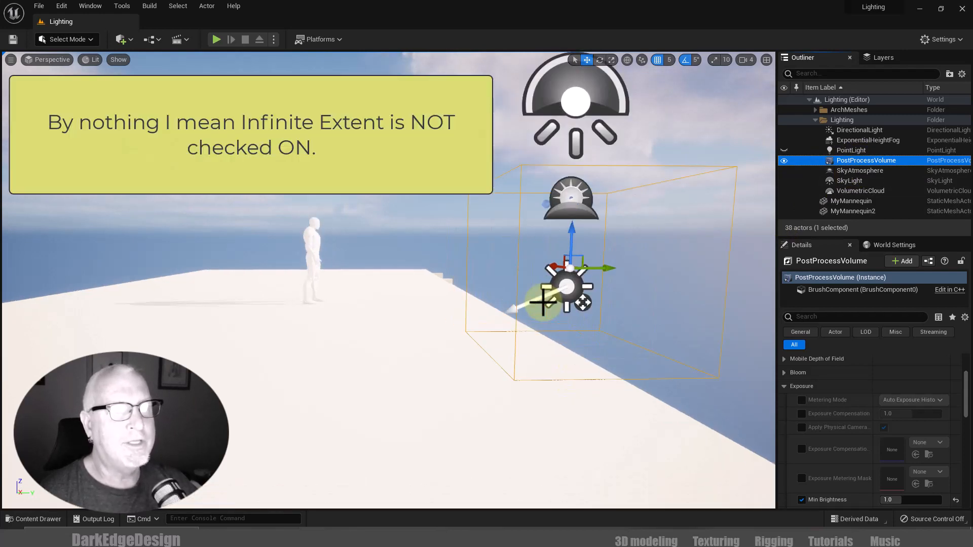
middle_click_drag(591, 328, 630, 318)
scroll(565, 380, "up", 5)
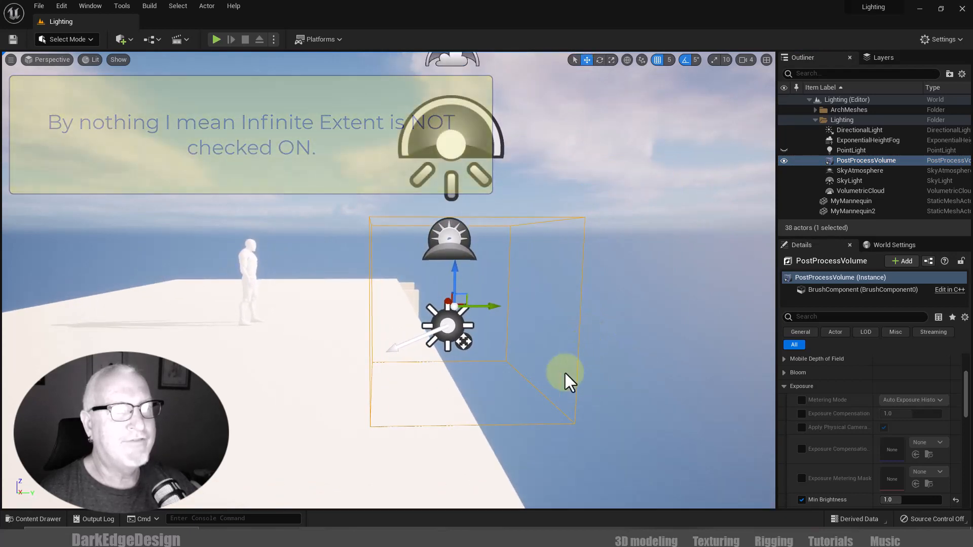
middle_click_drag(556, 398, 523, 409)
scroll(488, 416, "up", 5)
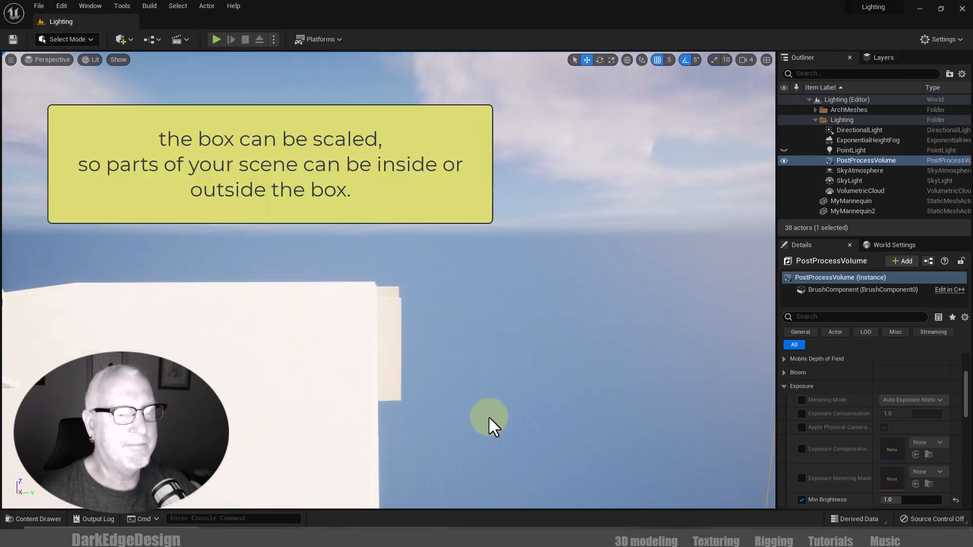
scroll(488, 416, "down", 2)
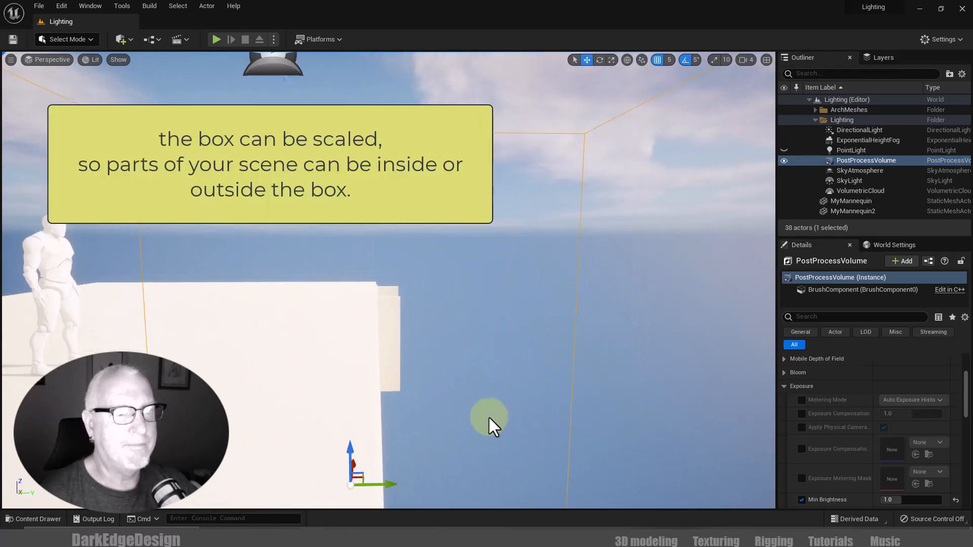
scroll(488, 415, "down", 3)
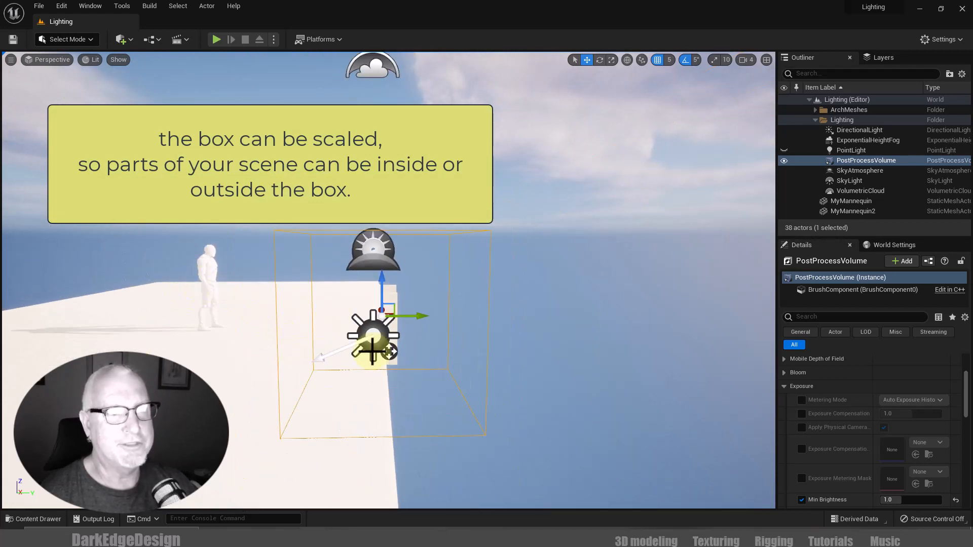
scroll(390, 349, "up", 6)
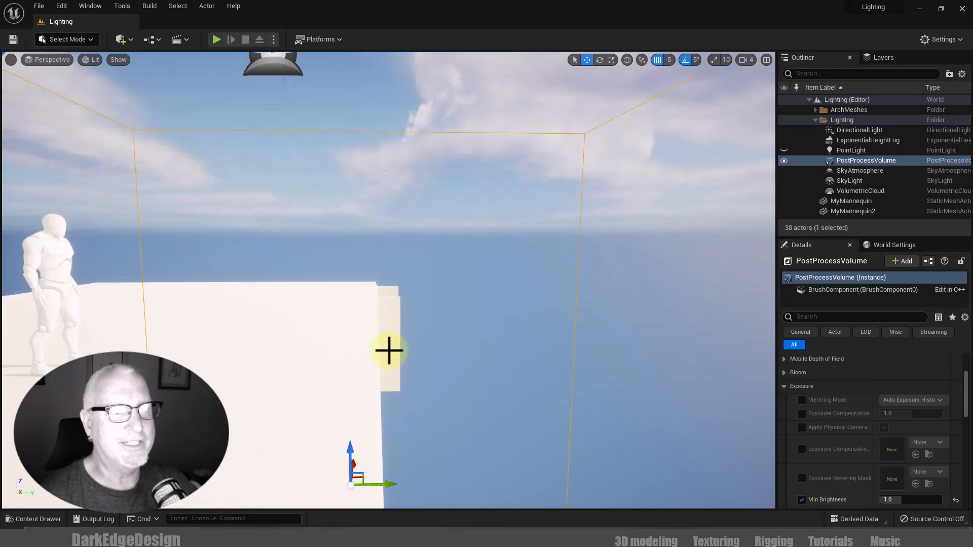
scroll(472, 363, "down", 5)
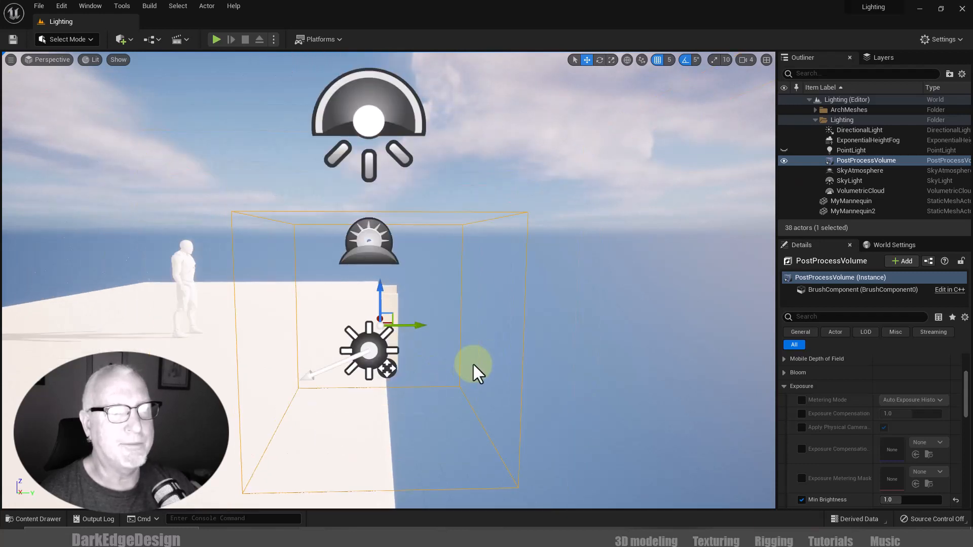
left_click_drag(470, 371, 590, 330)
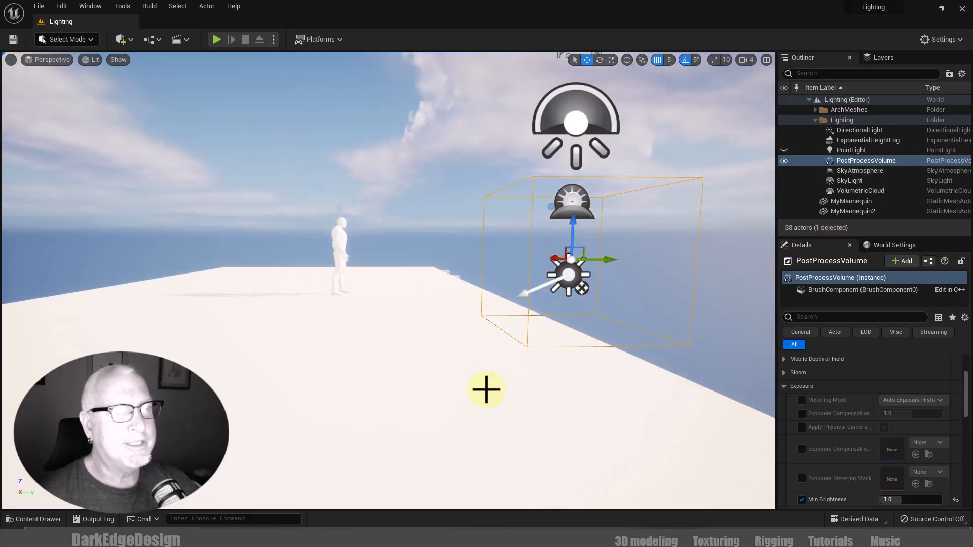
Step: Return to the room interior and review the PostProcessVolume's Infinite Extent (Unbound) option under Post Process Volume Settings
middle_click_drag(486, 389, 485, 466)
scroll(480, 364, "up", 3)
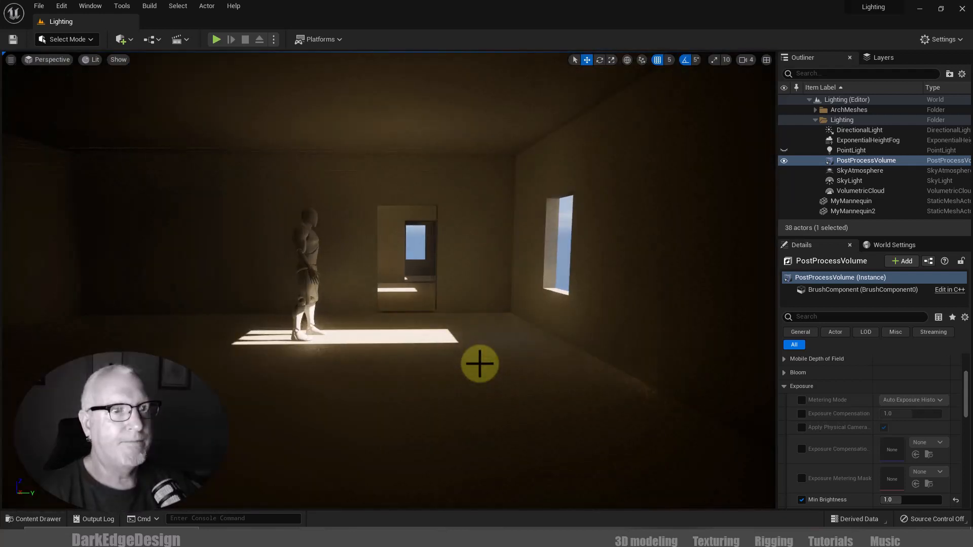
scroll(479, 363, "up", 4)
scroll(480, 364, "down", 1)
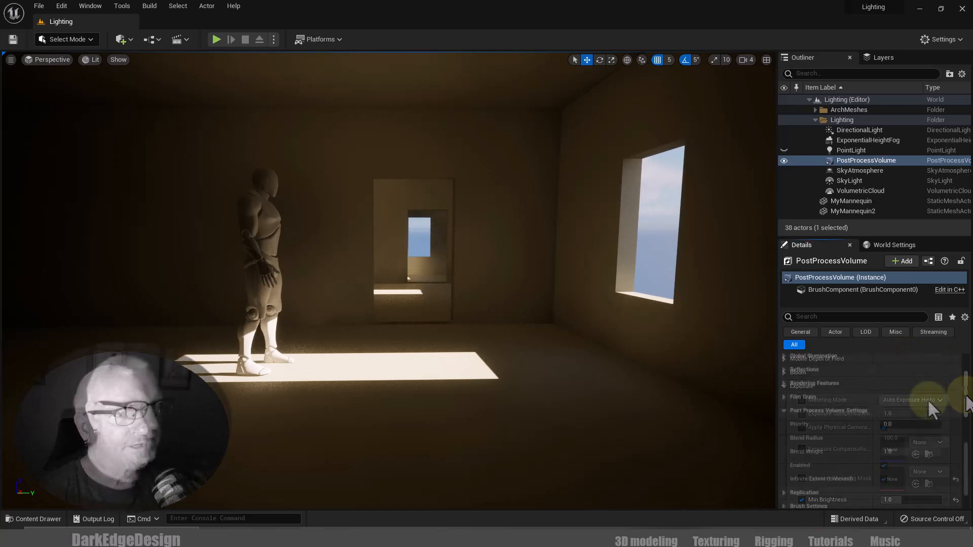
scroll(928, 400, "down", 10)
scroll(919, 385, "down", 2)
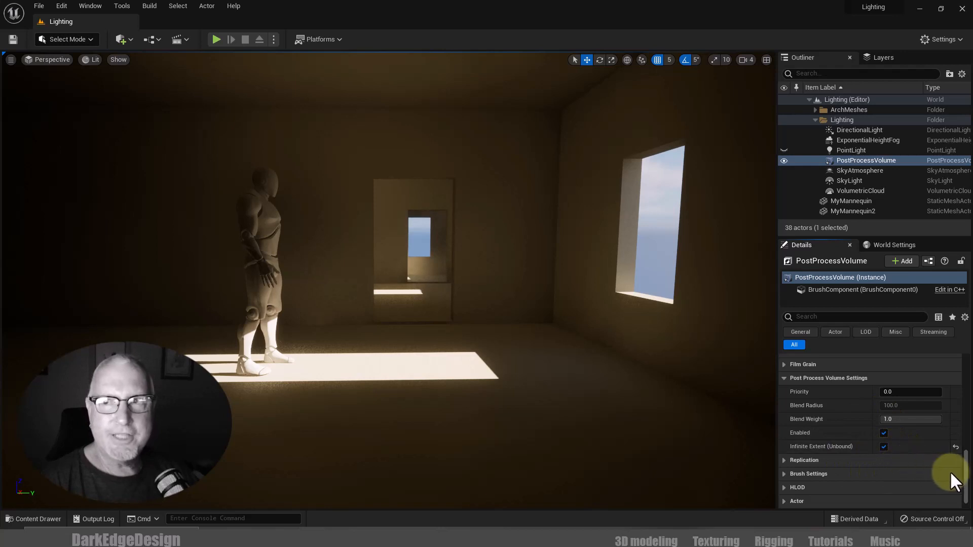
Step: Reset the PostProcessVolume's Min Brightness and Max Brightness exposure values to their defaults of 0.03 and 8.0
left_click_drag(961, 454, 968, 421)
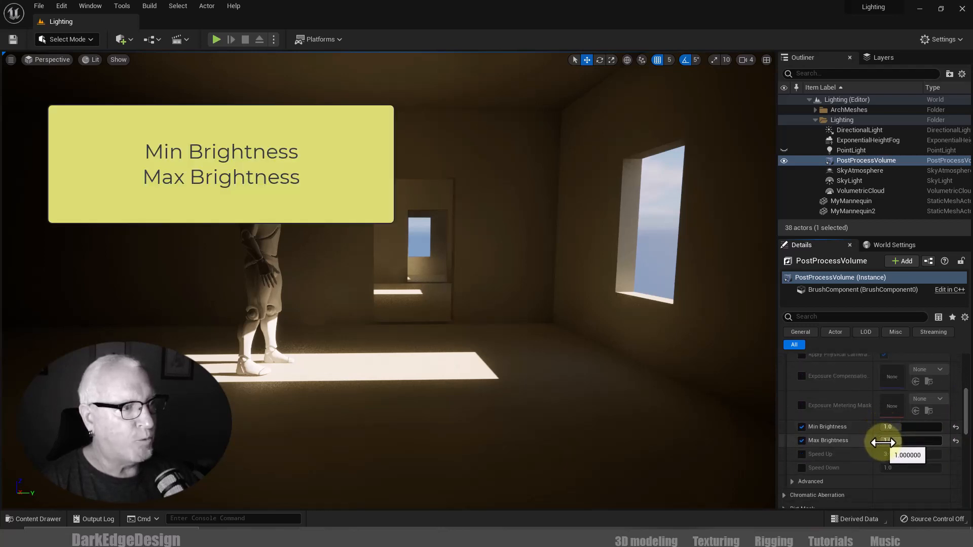
left_click(956, 428)
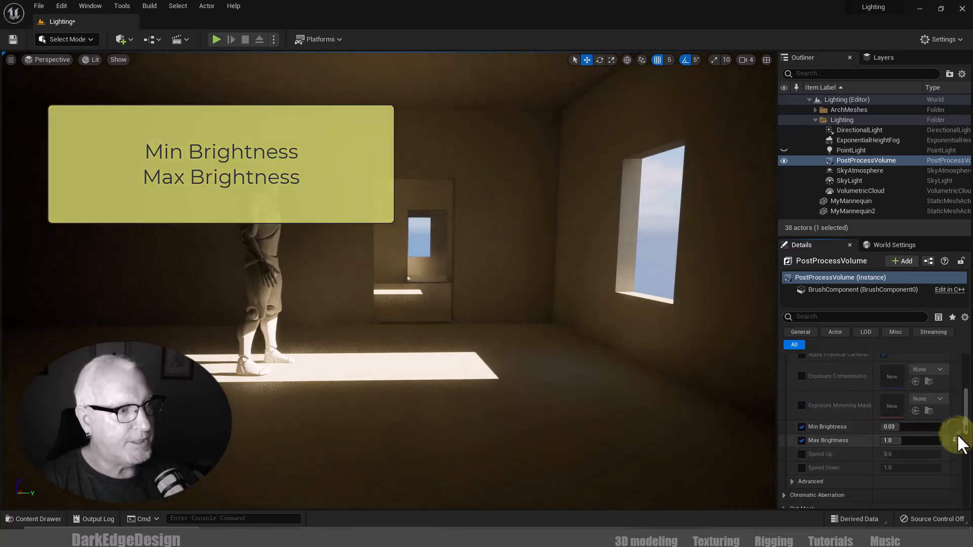
left_click(956, 440)
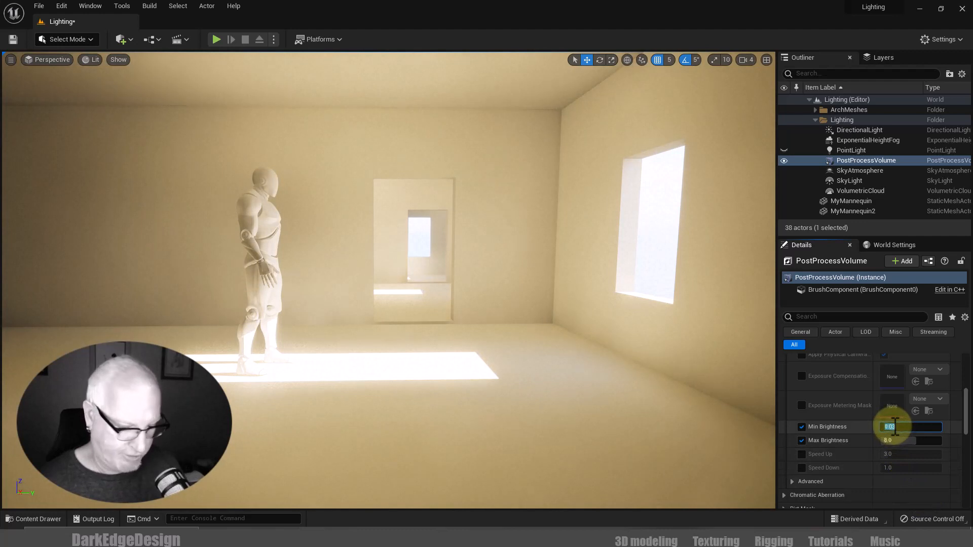
Step: Set both the Min Brightness and Max Brightness of the PostProcessVolume's exposure to 1.0
type("1")
key("Return")
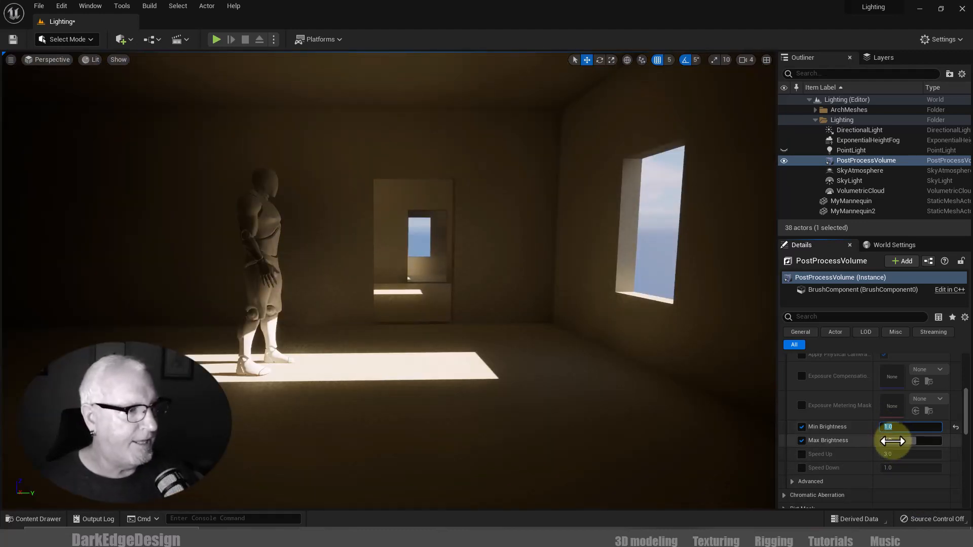
left_click(890, 438)
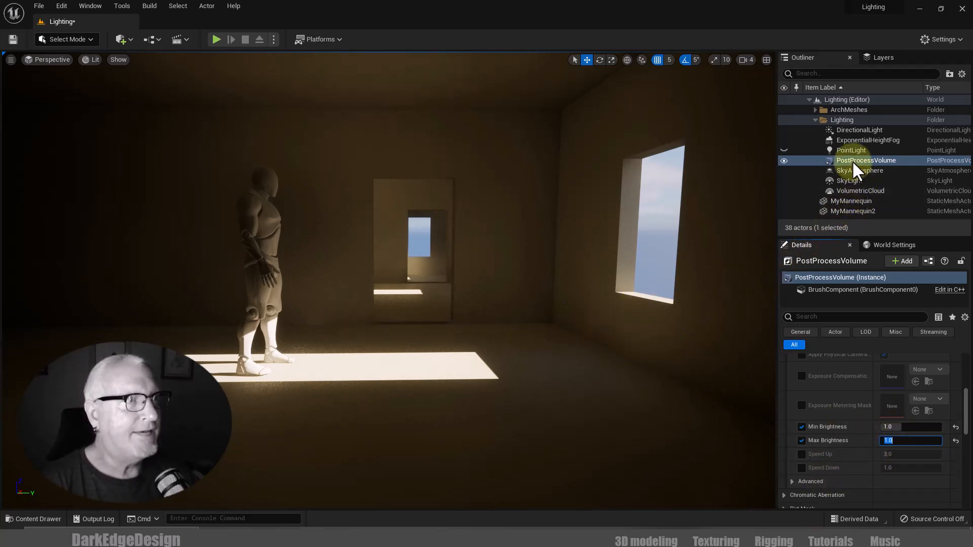
Step: Hide and show the PostProcessVolume to compare the room's automatic exposure with the fixed brightness
middle_click_drag(573, 330, 572, 322)
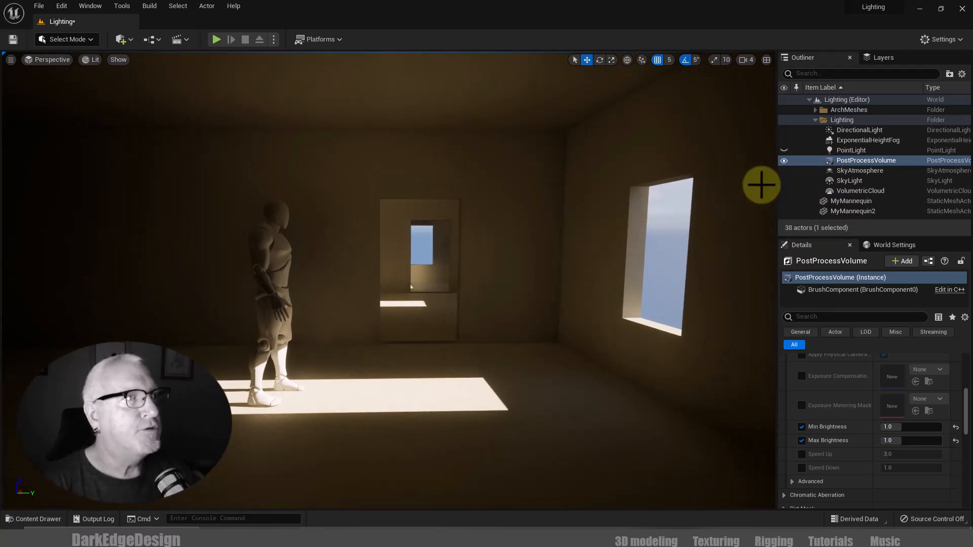
left_click(783, 160)
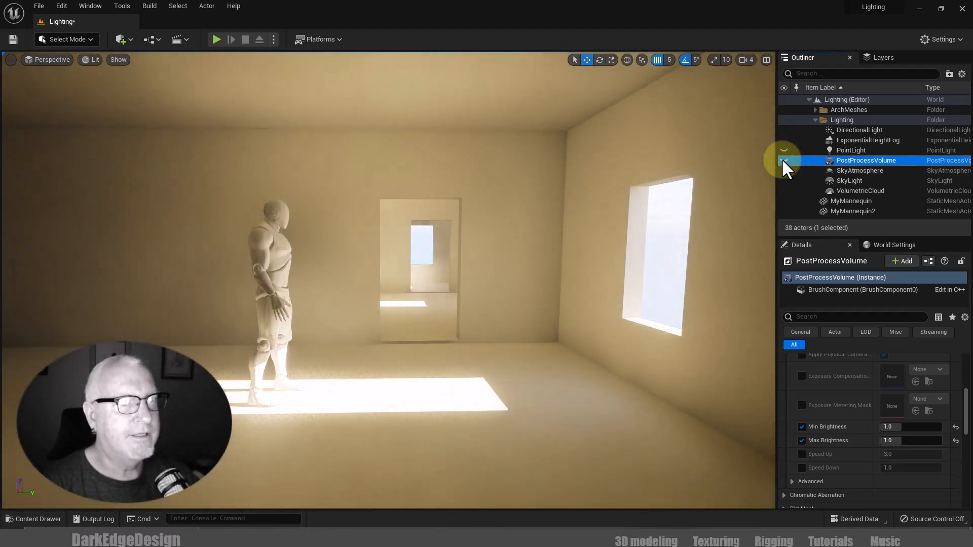
left_click(784, 160)
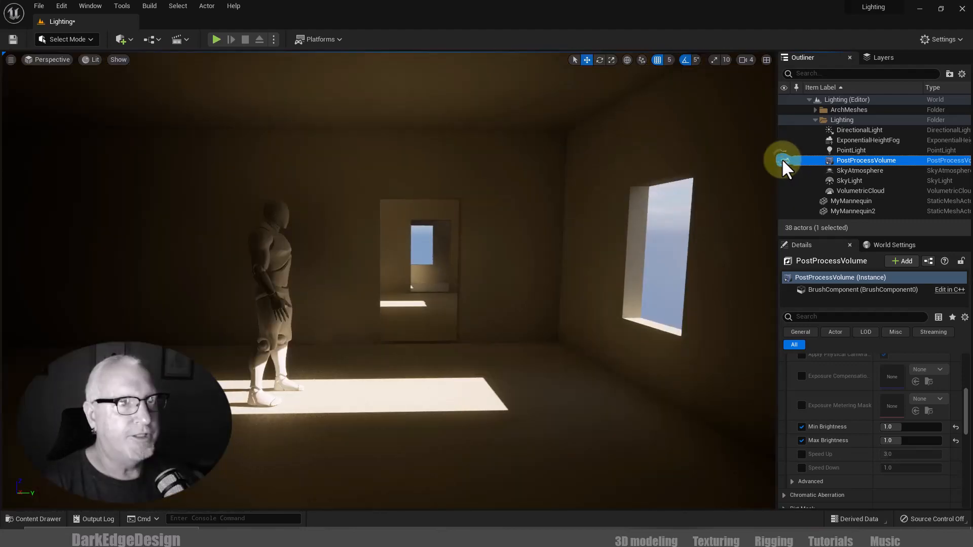
Step: View the building from outside and toggle the PostProcessVolume off and on to compare the exterior exposure
key("f")
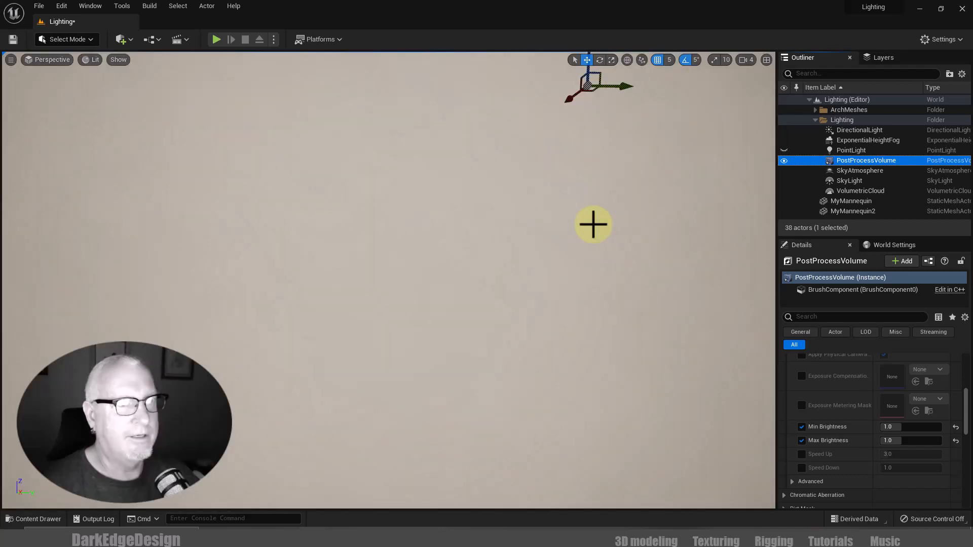
middle_click_drag(591, 163, 582, 137)
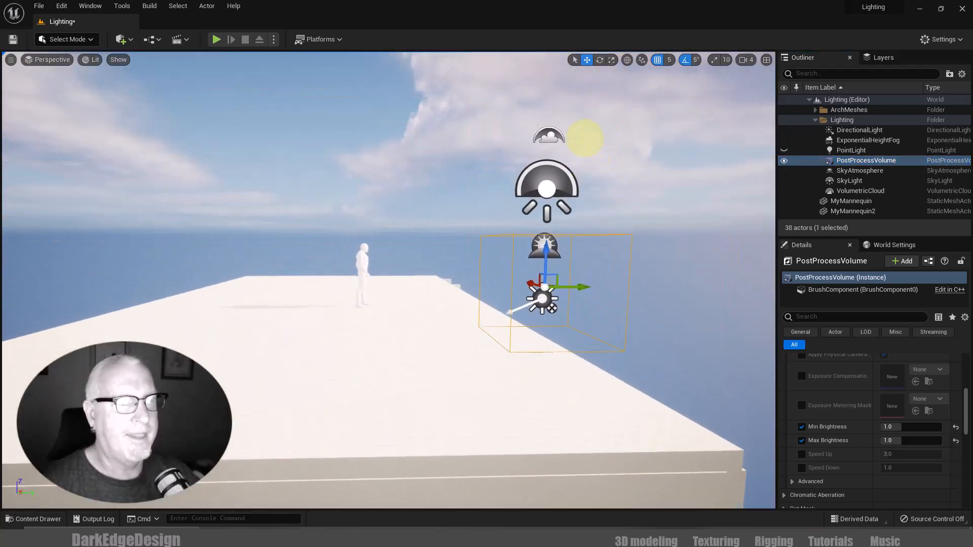
scroll(568, 227, "up", 2)
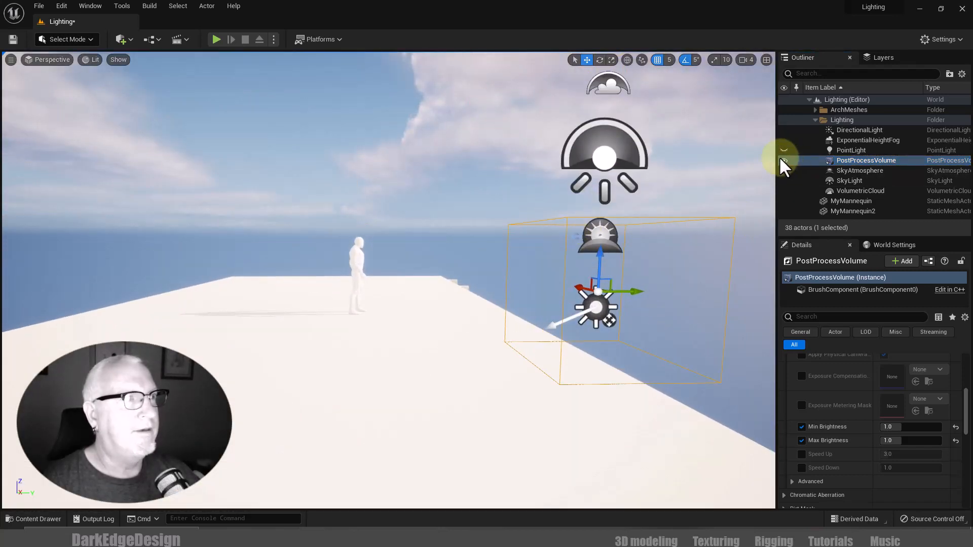
left_click(780, 158)
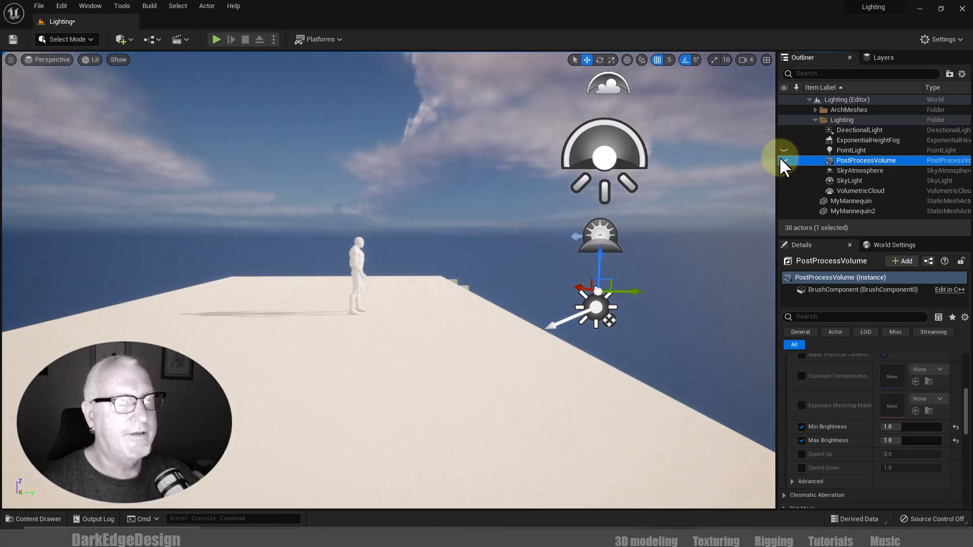
left_click(780, 157)
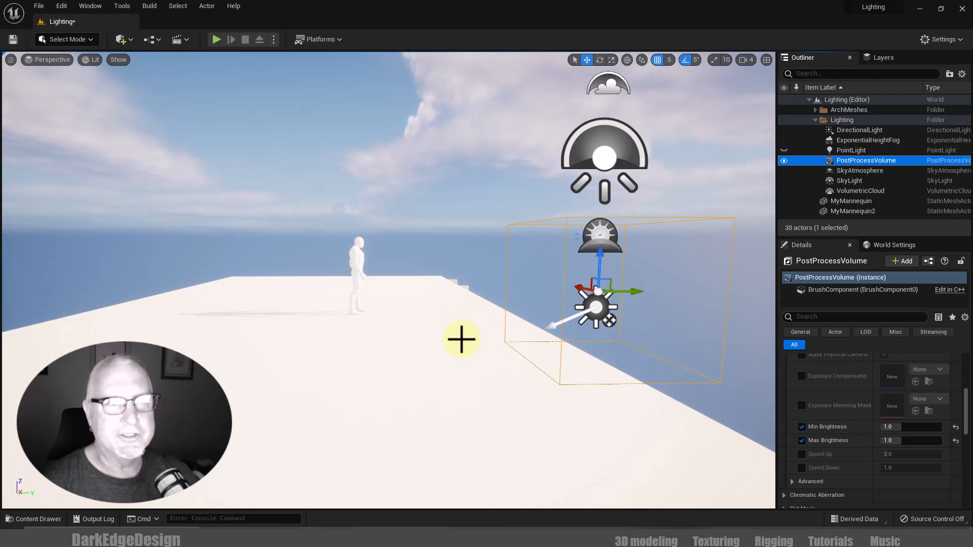
Step: Go back inside the room and hide the PostProcessVolume
middle_click_drag(462, 340, 459, 417)
scroll(430, 335, "up", 3)
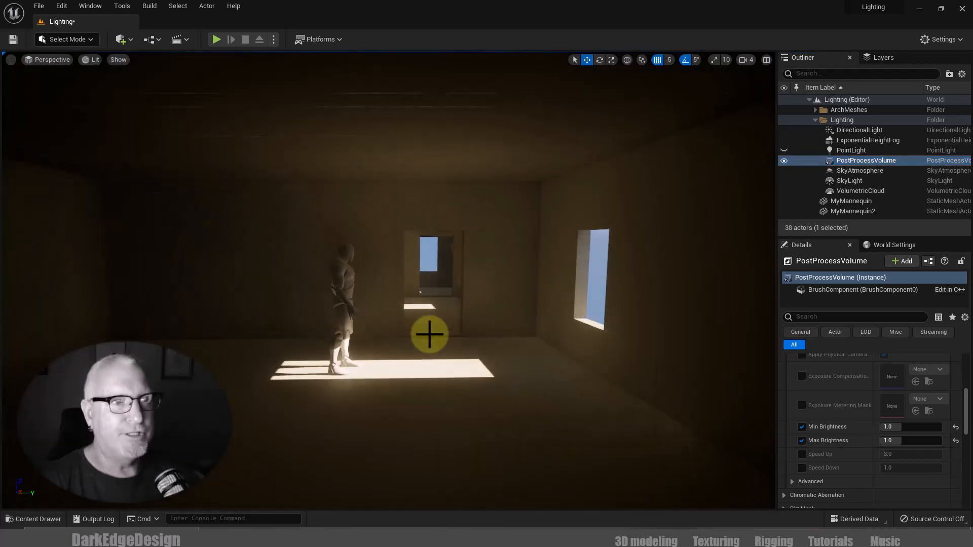
left_click(784, 160)
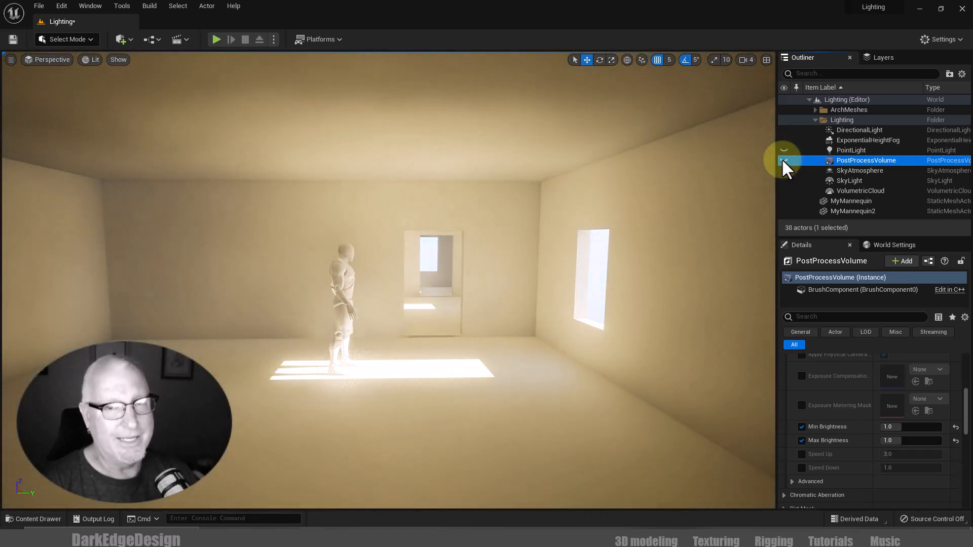
Step: Turn the PostProcessVolume back on and unhide the PointLight inside the room
left_click(782, 159)
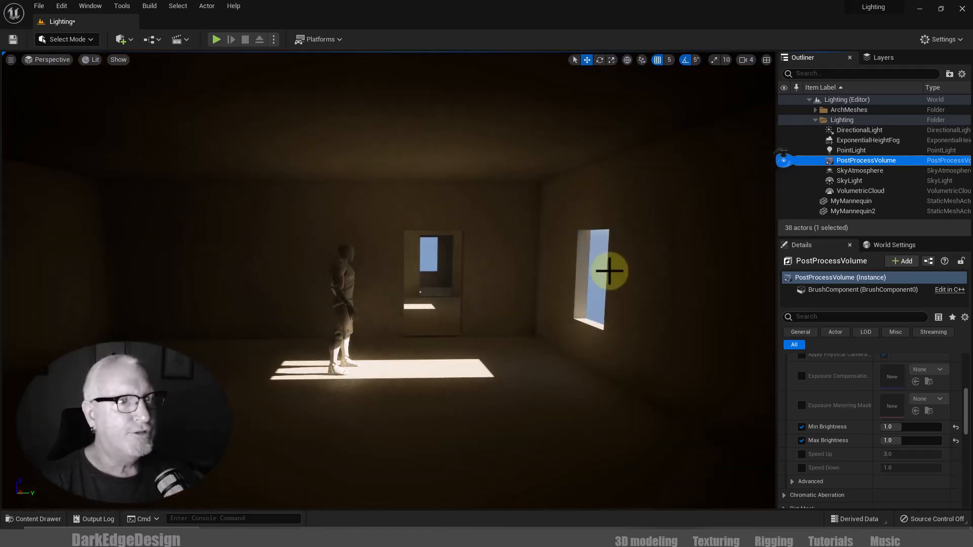
right_click_drag(610, 268, 571, 295)
scroll(558, 289, "up", 4)
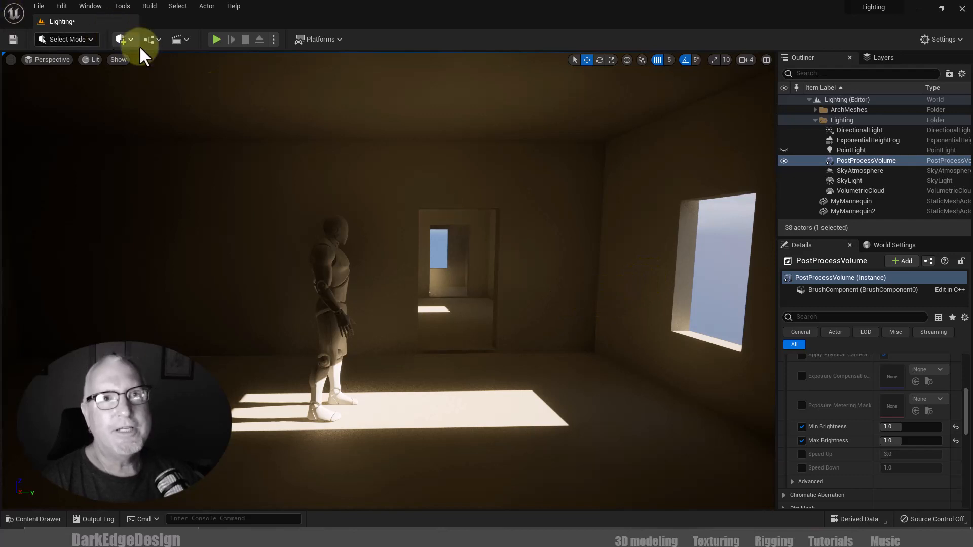
left_click(122, 39)
mouse_move(150, 134)
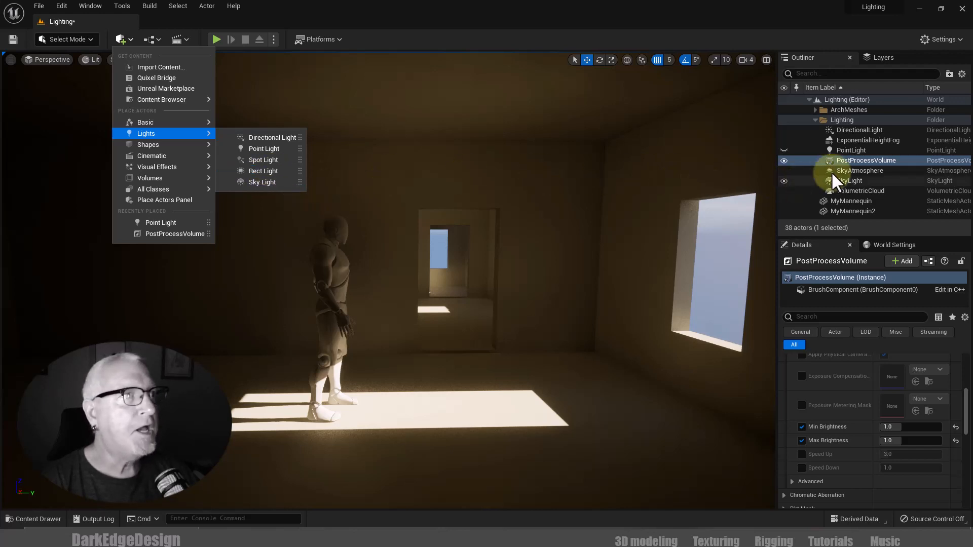
left_click(782, 149)
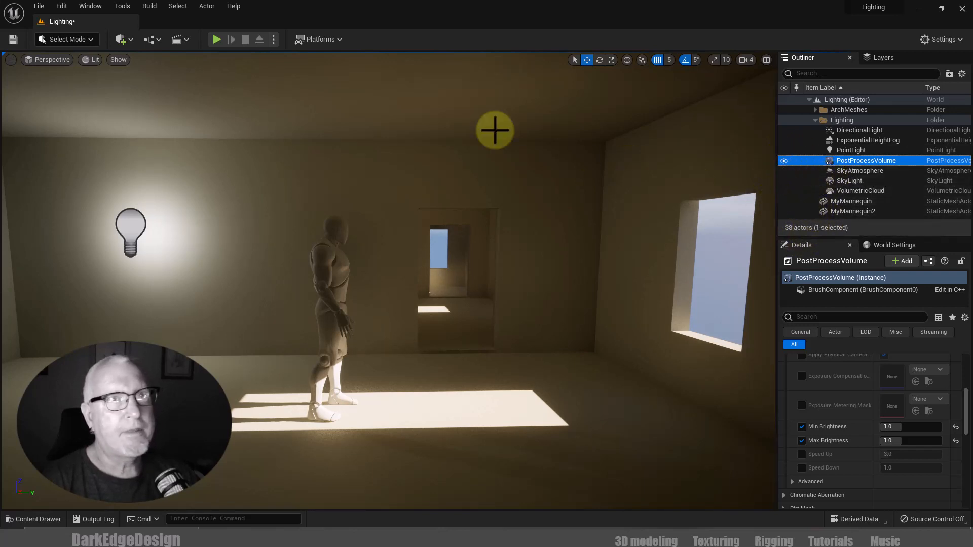
Step: Add a Spot Light to the room near the mannequin
left_click(126, 37)
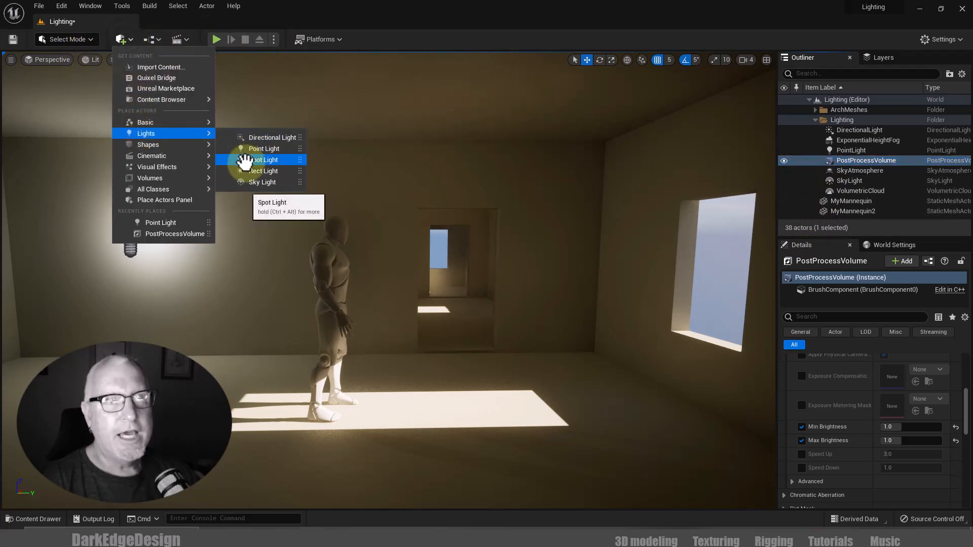
left_click(510, 35)
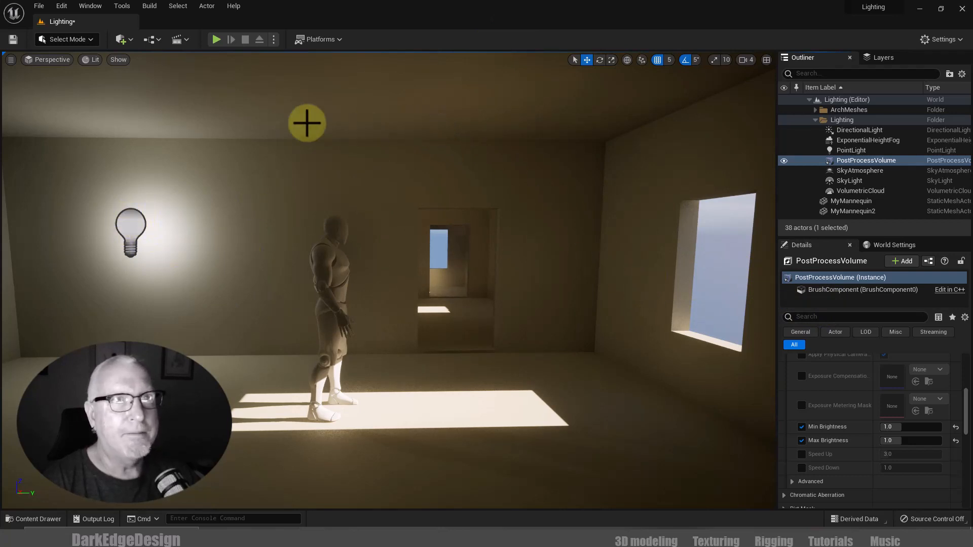
left_click(127, 39)
mouse_move(150, 135)
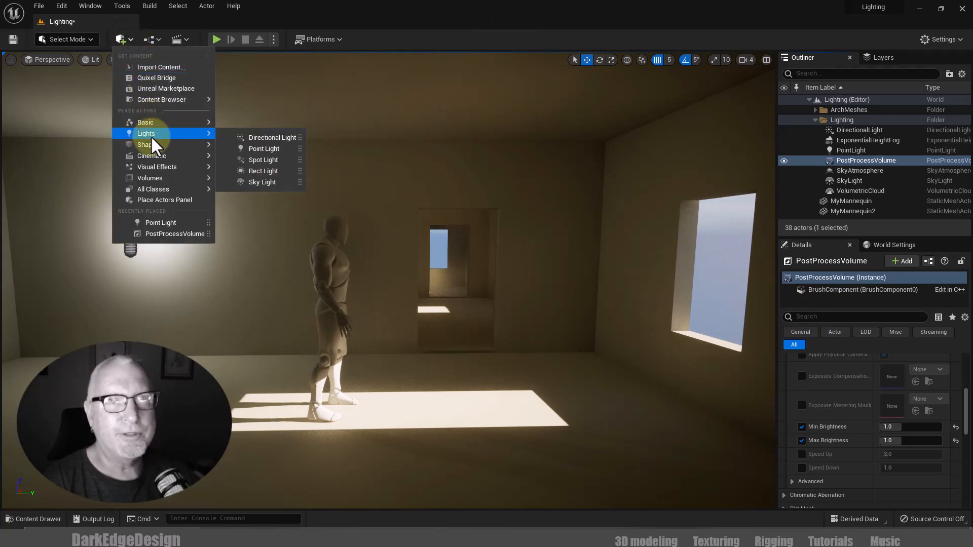
left_click(258, 160)
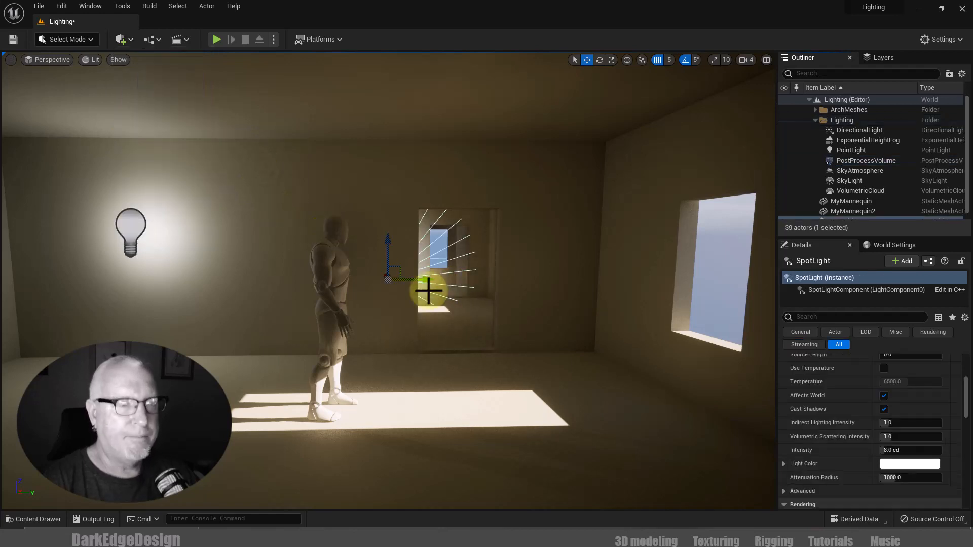
key("f")
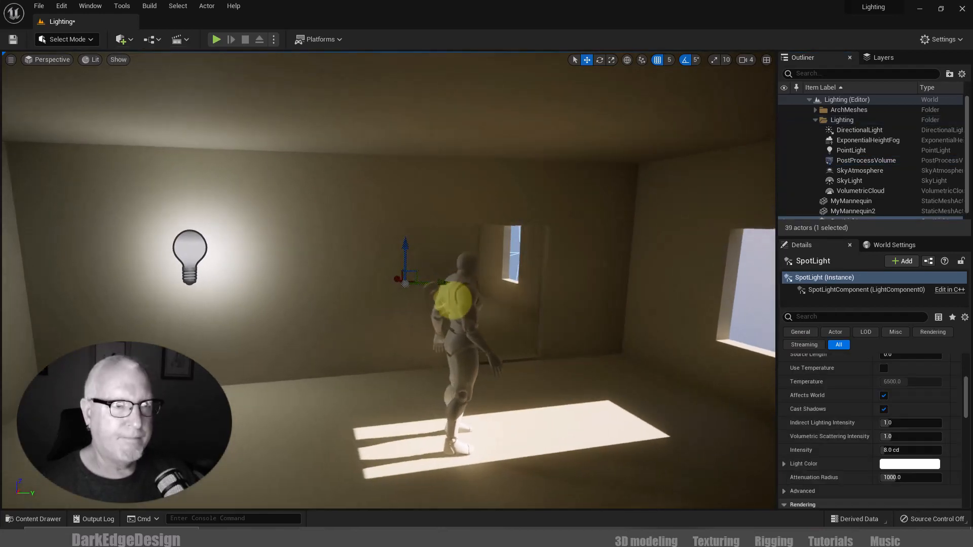
Step: Move the spot light past the mannequin to about X 220, Y -575, Z 85, so its beam lands on the empty back wall
left_click_drag(399, 281, 629, 410)
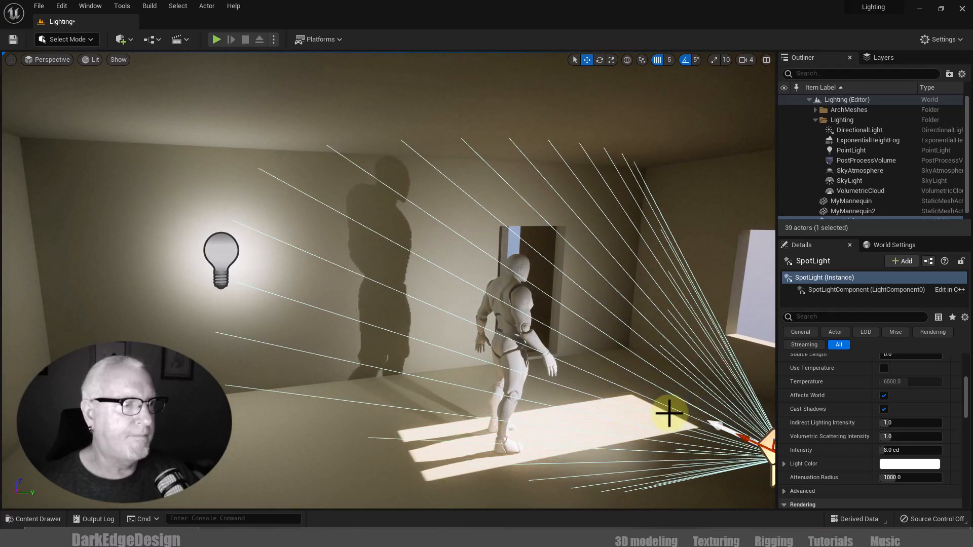
right_click_drag(621, 429, 584, 419)
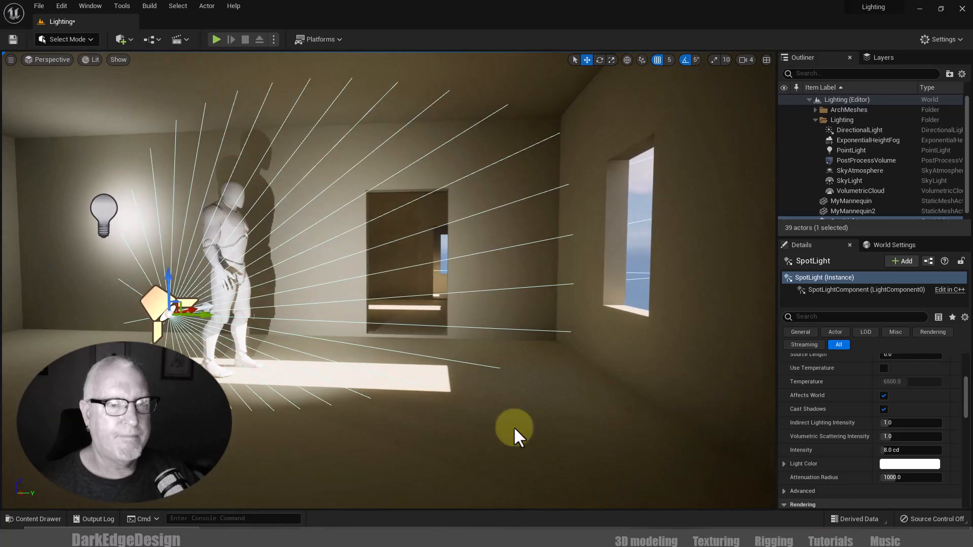
left_click_drag(199, 318, 3, 294)
mouse_move(390, 363)
right_mouse_down()
mouse_move(284, 350)
mouse_move(313, 356)
right_mouse_up()
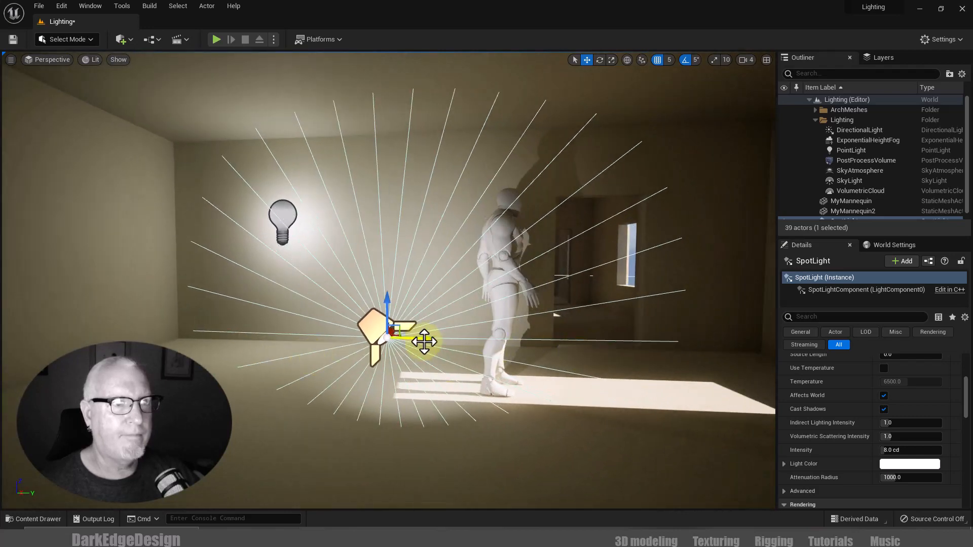
left_click_drag(422, 340, 163, 327)
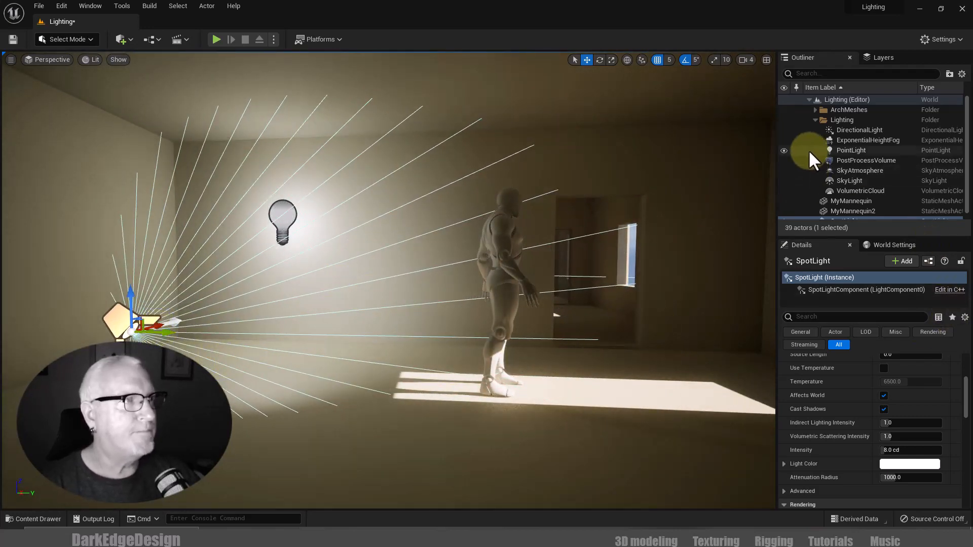
Step: Hide the PointLight and narrow the spot light's cone to an outer angle of about 17.46 and an inner angle of about 5.42
left_click(783, 150)
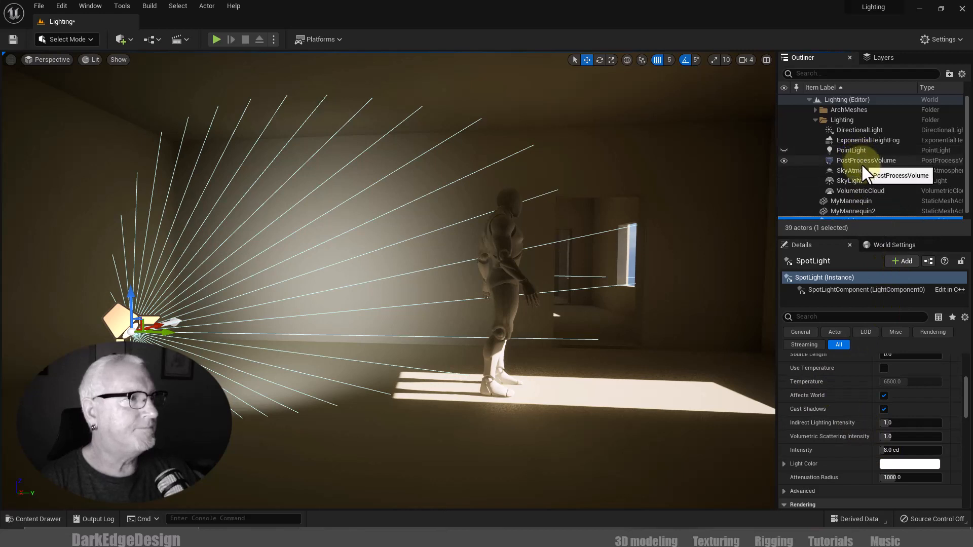
scroll(865, 174, "down", 1)
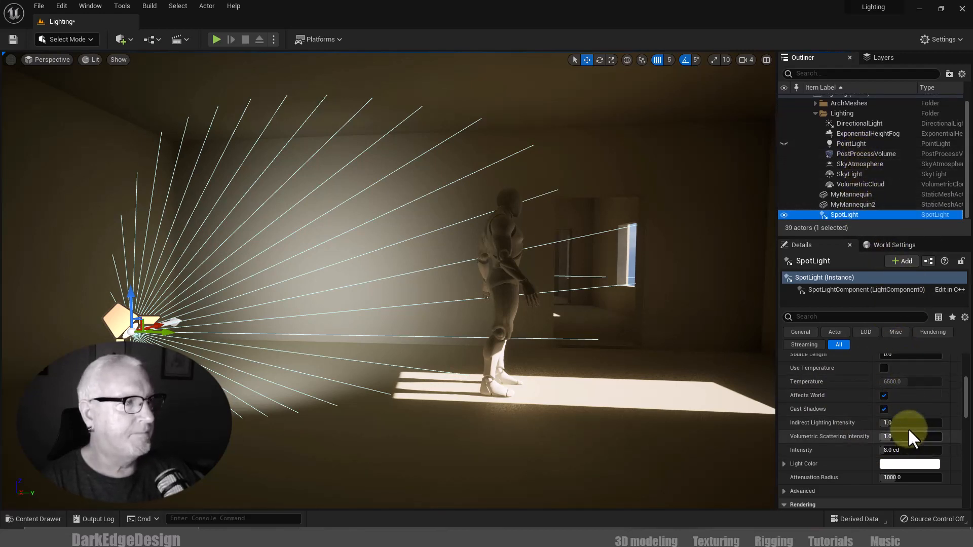
scroll(907, 428, "up", 5)
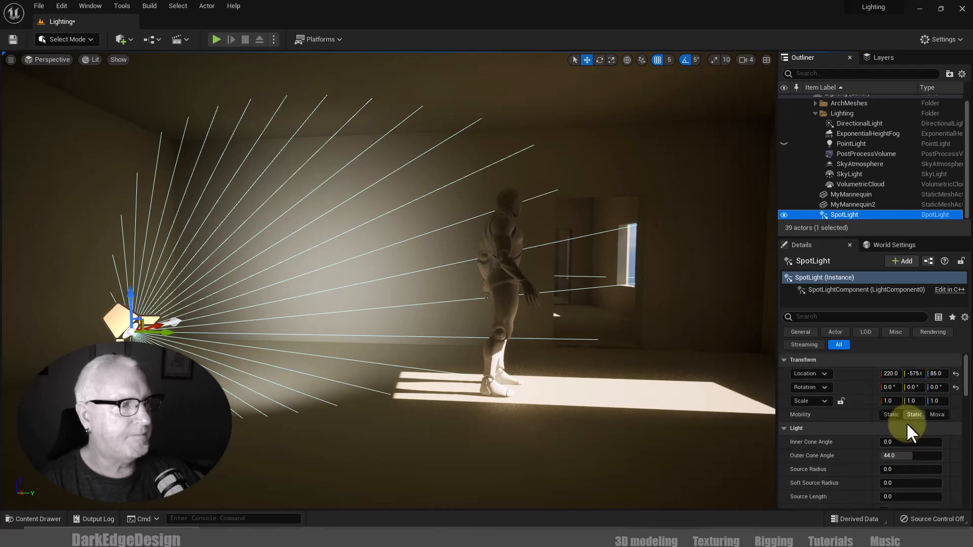
scroll(906, 423, "down", 1)
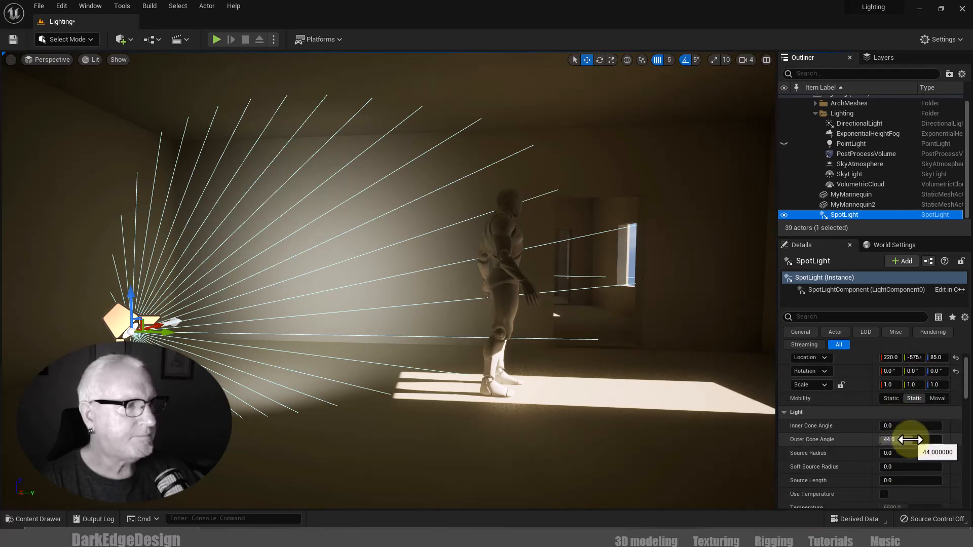
left_click_drag(909, 439, 893, 425)
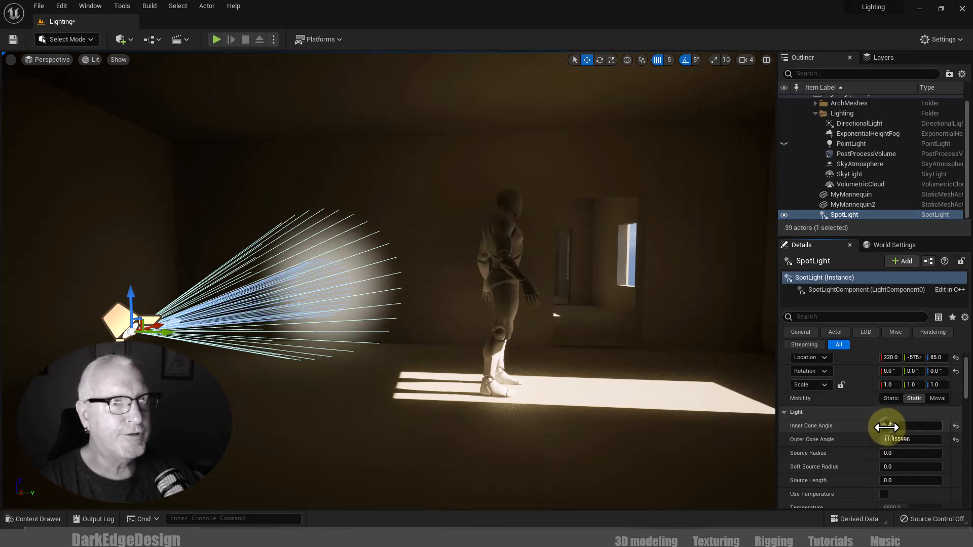
left_click_drag(887, 426, 880, 428)
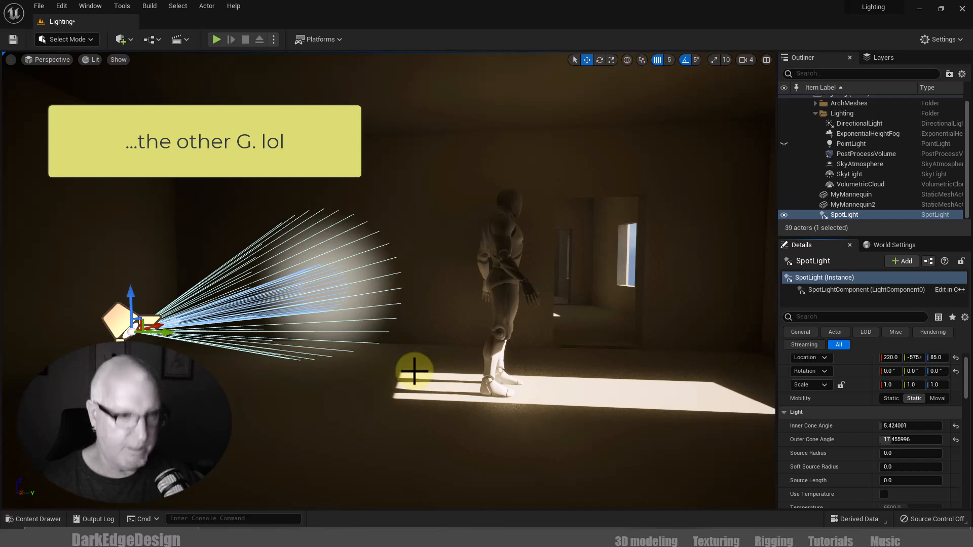
Step: Hide the editor icons and light guides with Game View, collapse the ArchMeshes folder and reselect the SpotLight
key("e")
left_click(414, 372)
key("g")
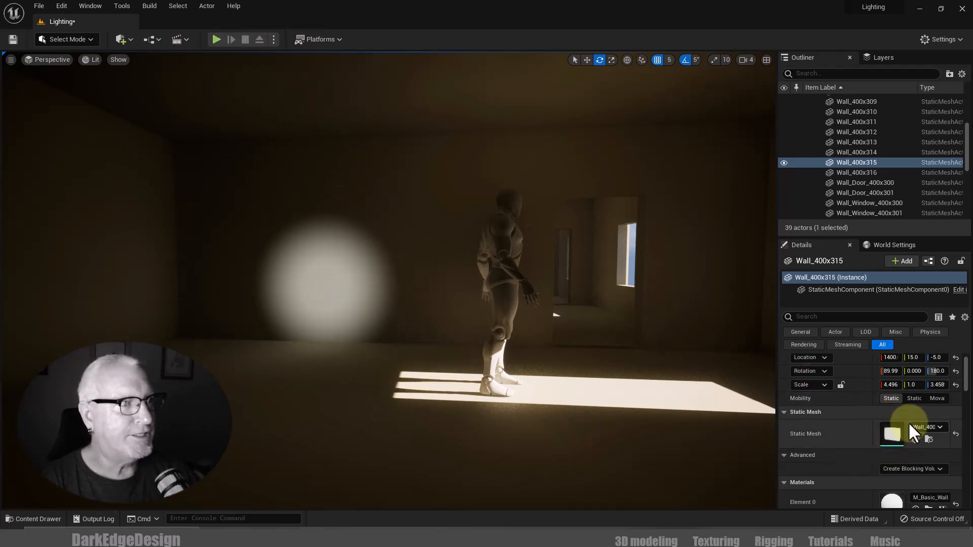
scroll(905, 418, "up", 1)
scroll(902, 418, "down", 10)
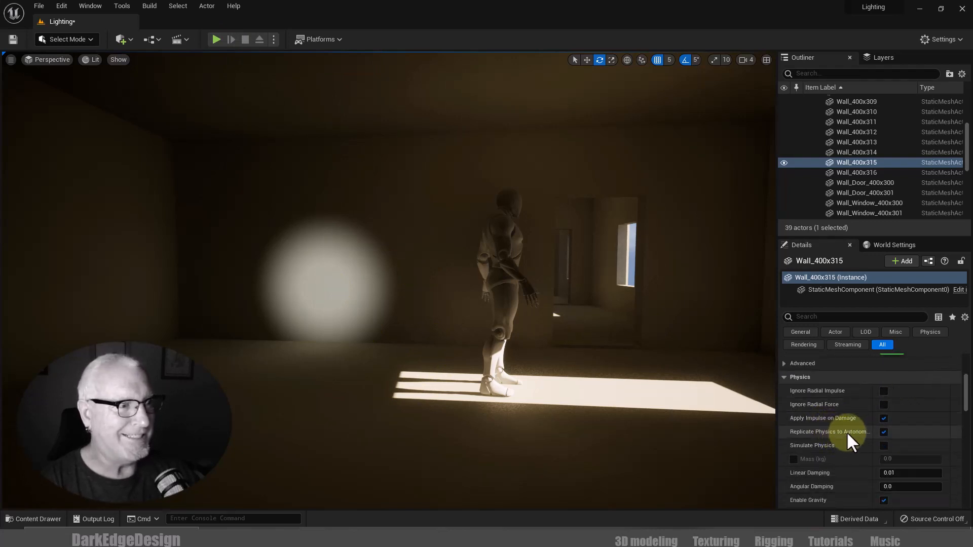
scroll(849, 430, "down", 3)
scroll(914, 156, "up", 3)
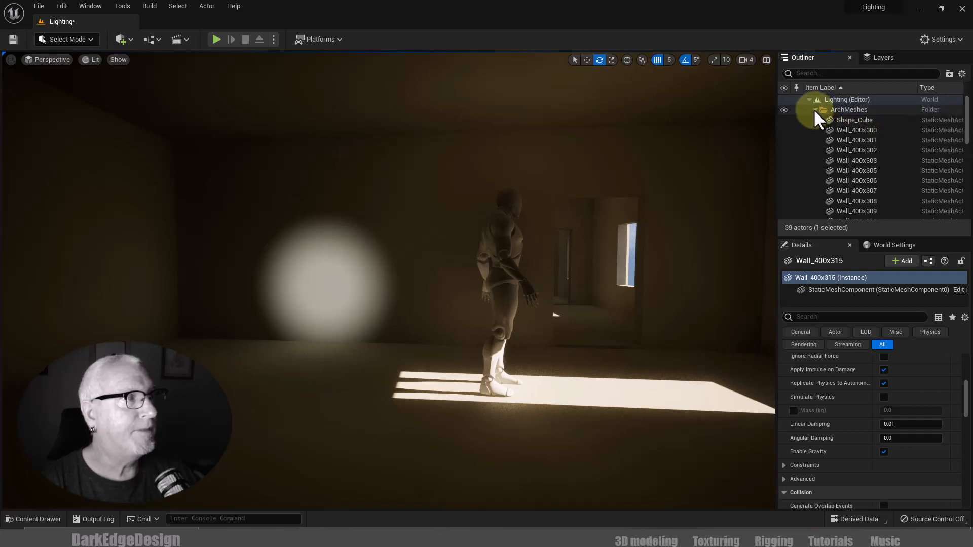
left_click(813, 108)
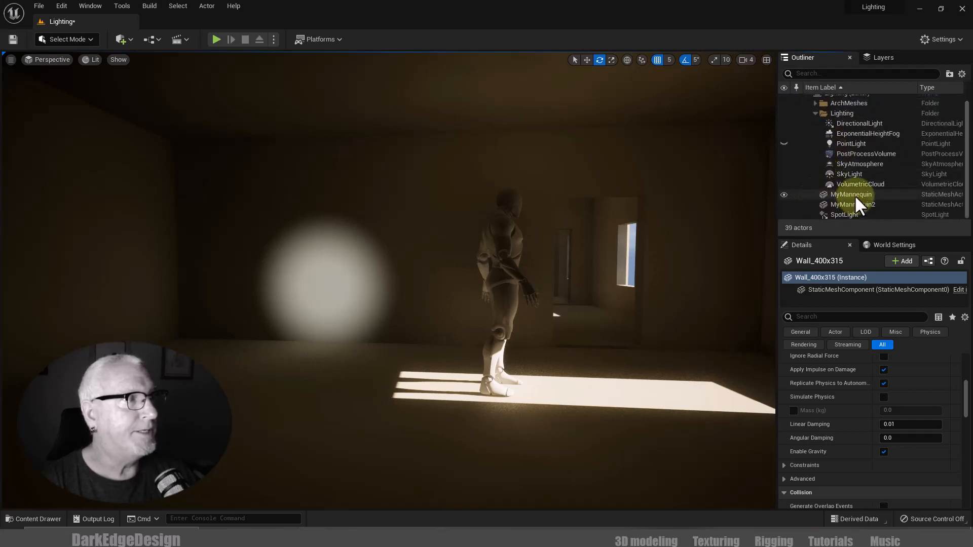
left_click(849, 213)
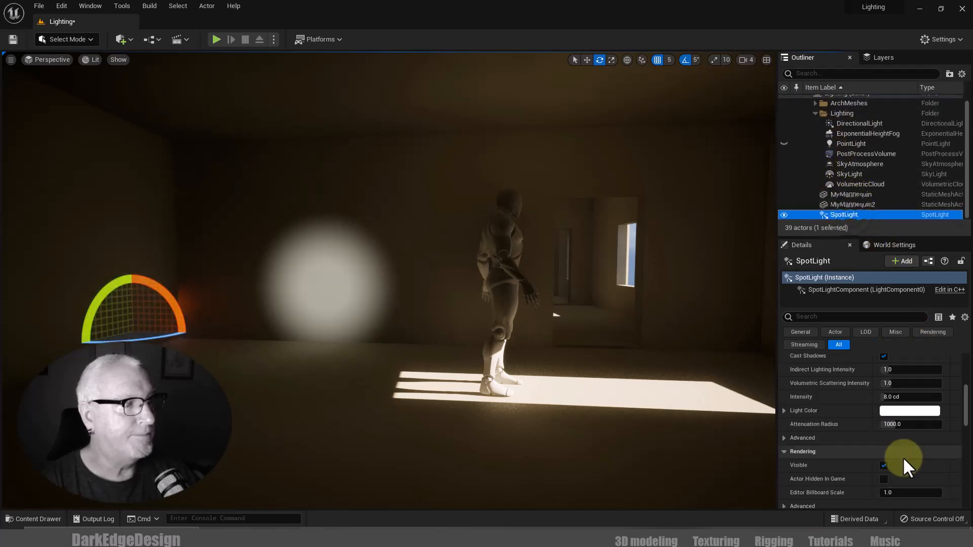
Step: Widen the spot light's inner cone angle to about 12.38 and its outer cone angle to about 35.78
scroll(904, 461, "down", 2)
scroll(902, 456, "up", 2)
scroll(903, 453, "down", 2)
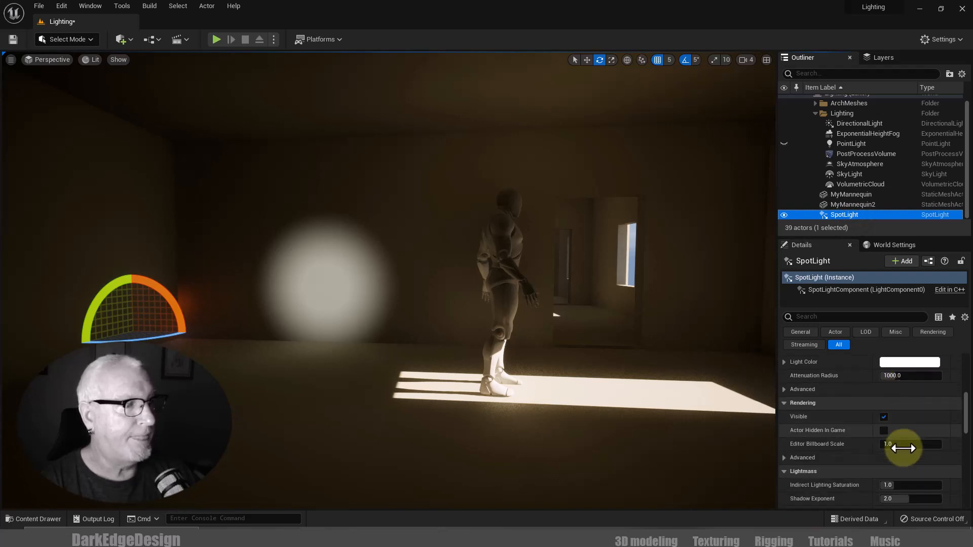
scroll(903, 448, "down", 2)
scroll(912, 457, "down", 1)
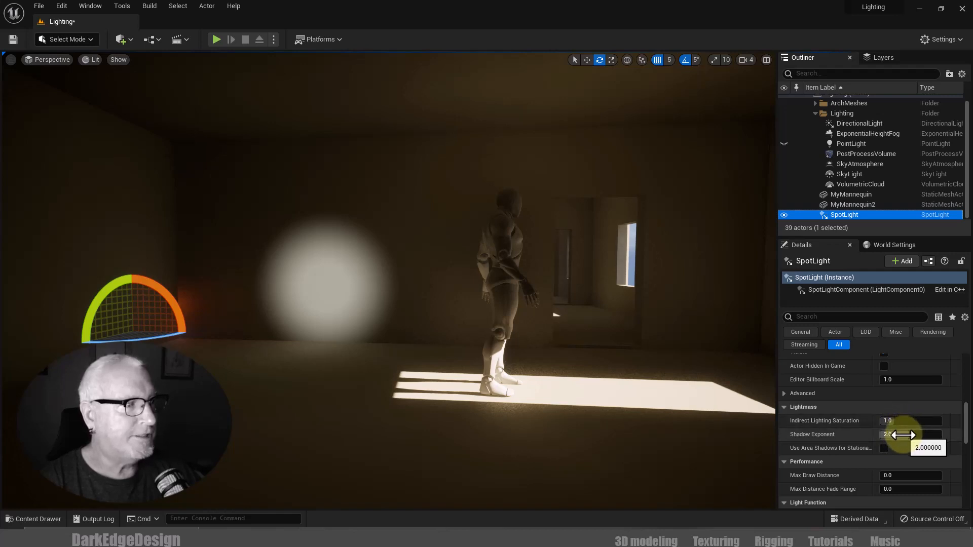
scroll(903, 435, "up", 8)
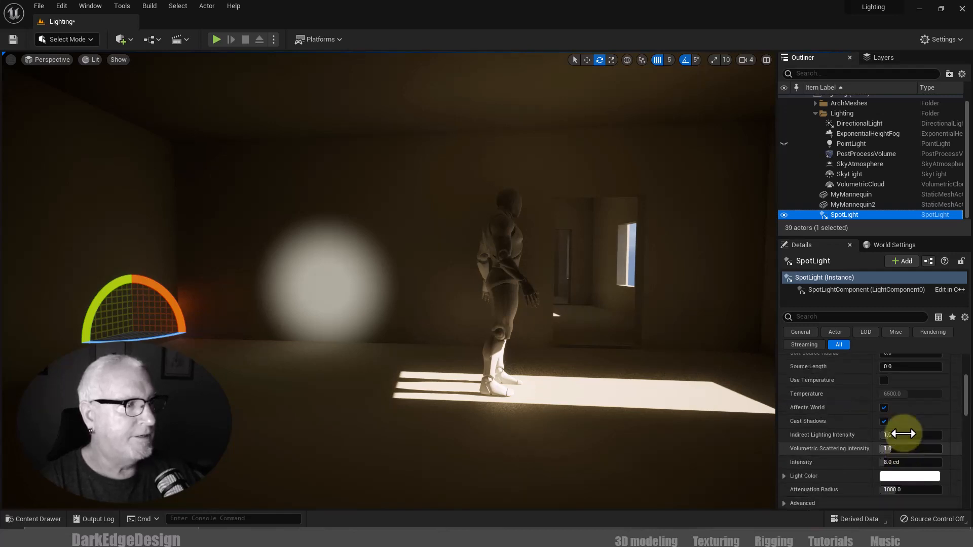
scroll(902, 433, "up", 4)
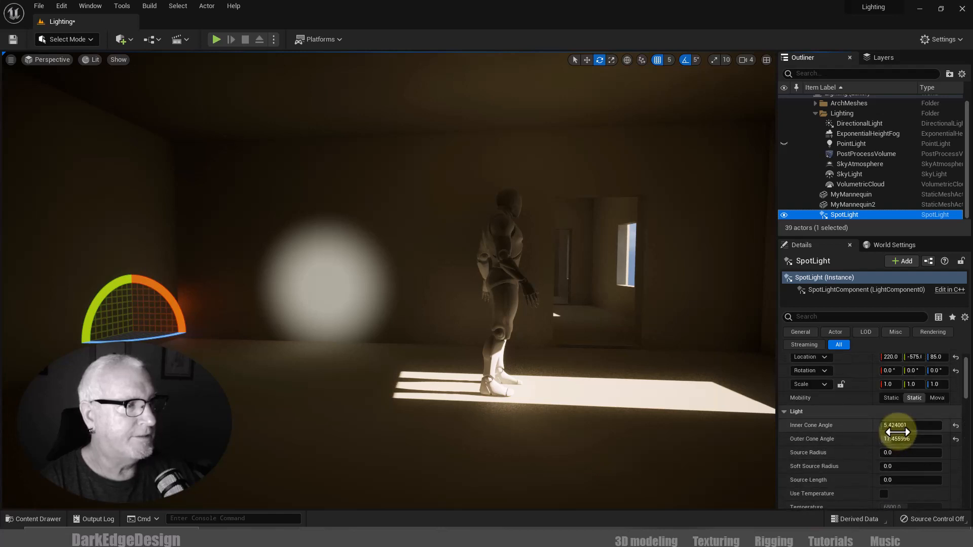
mouse_move(895, 439)
left_mouse_down()
mouse_move(912, 439)
mouse_move(900, 443)
mouse_move(884, 427)
left_mouse_up()
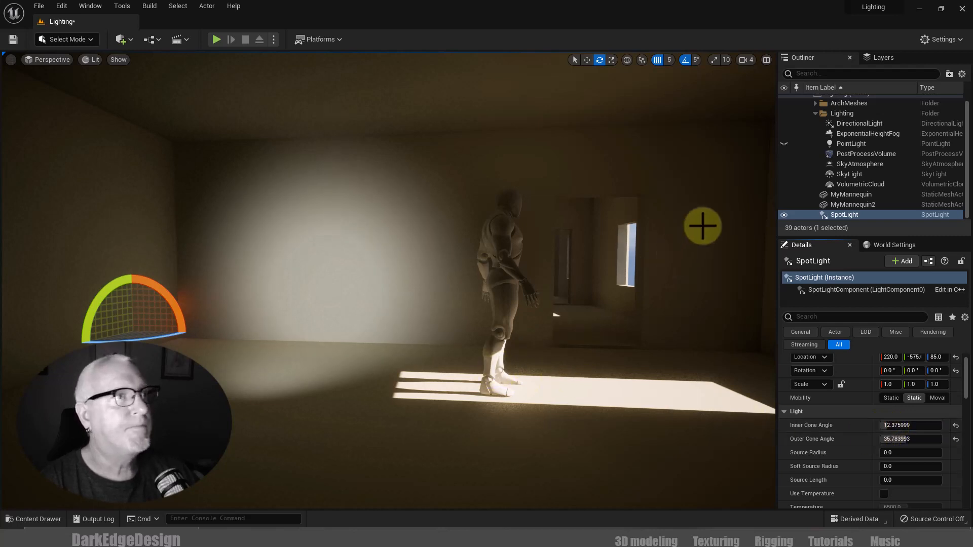
Step: Hide the SpotLight, then show and select the PointLight instead
left_click(784, 214)
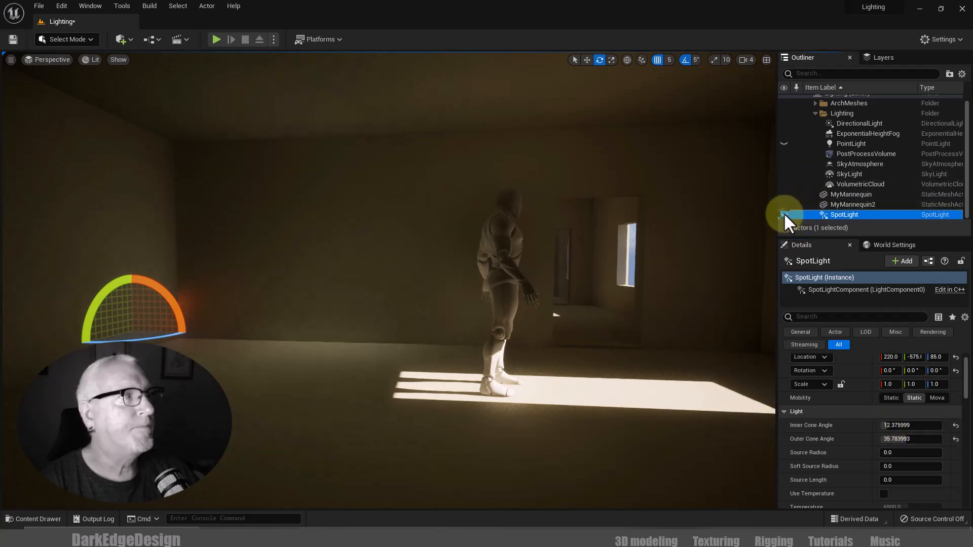
left_click(783, 143)
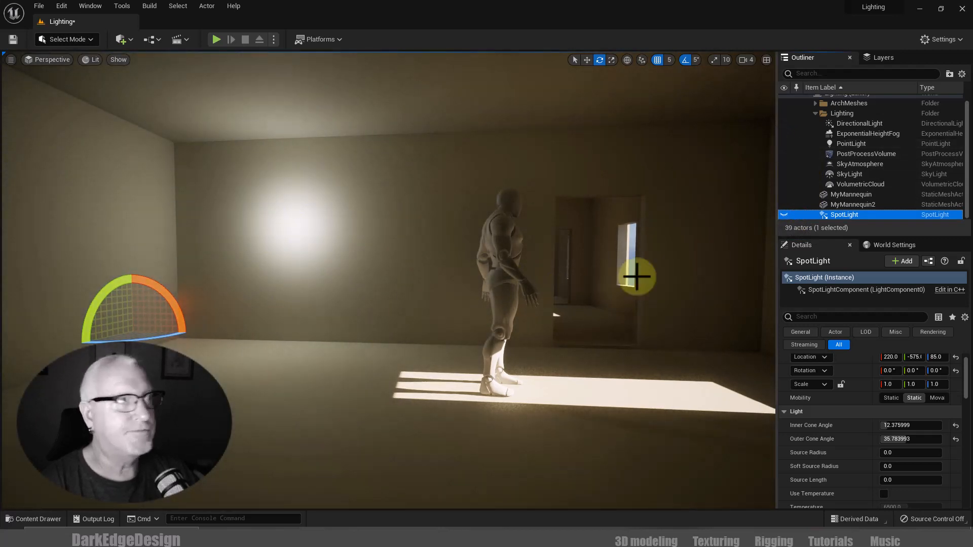
left_click(855, 143)
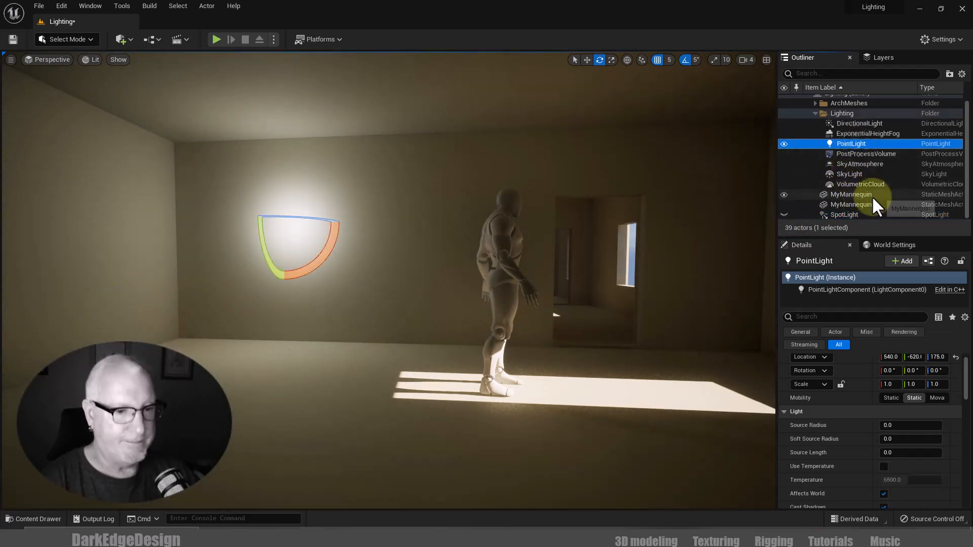
Step: Switch to plain object selection without a transform gizmo and turn Game View off to show the editor icons
left_click(574, 59)
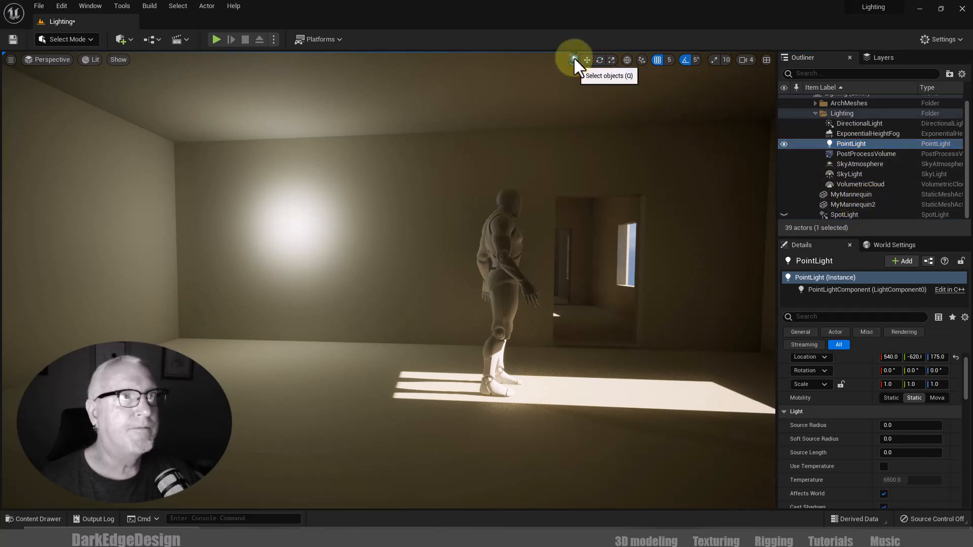
key("g")
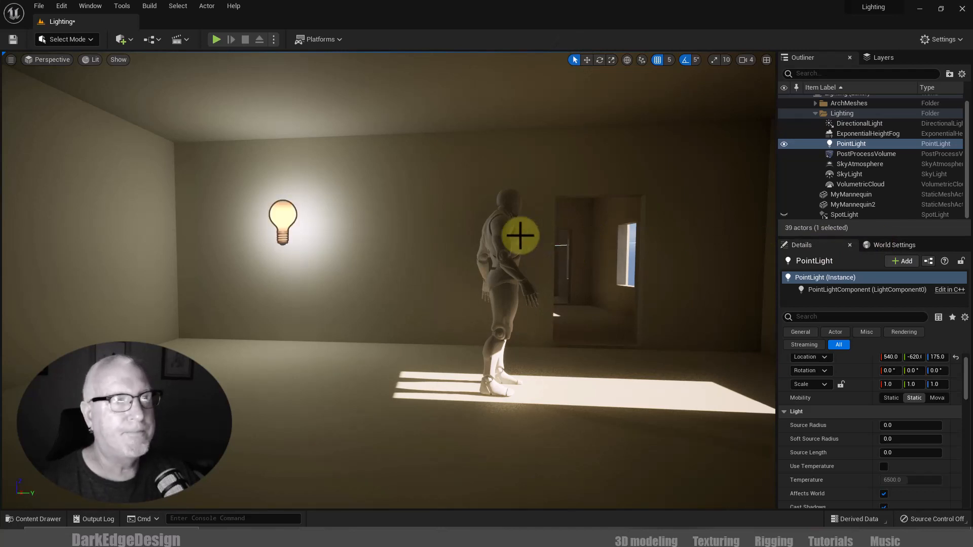
middle_click_drag(589, 343, 620, 309)
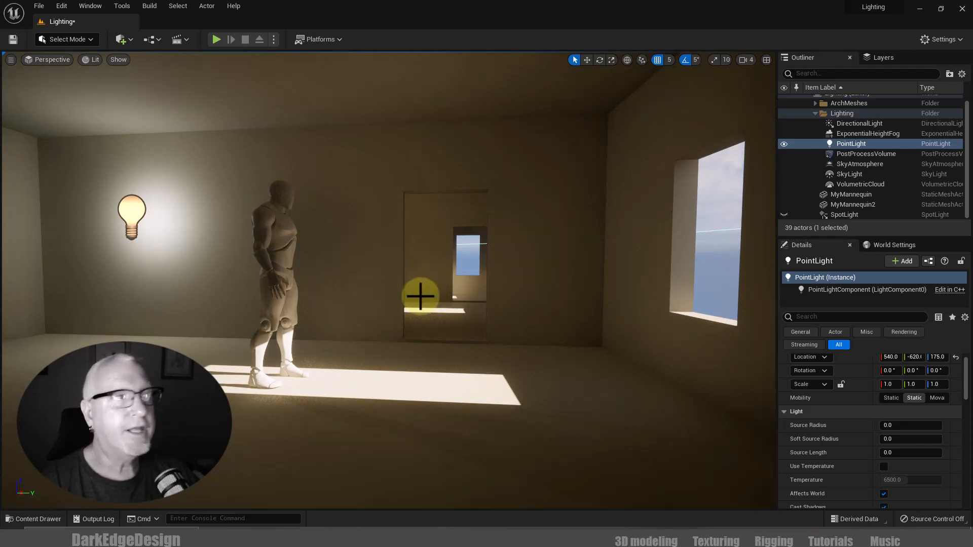
Step: Hide the PointLight in the room and select the DirectionalLight
left_click(784, 144)
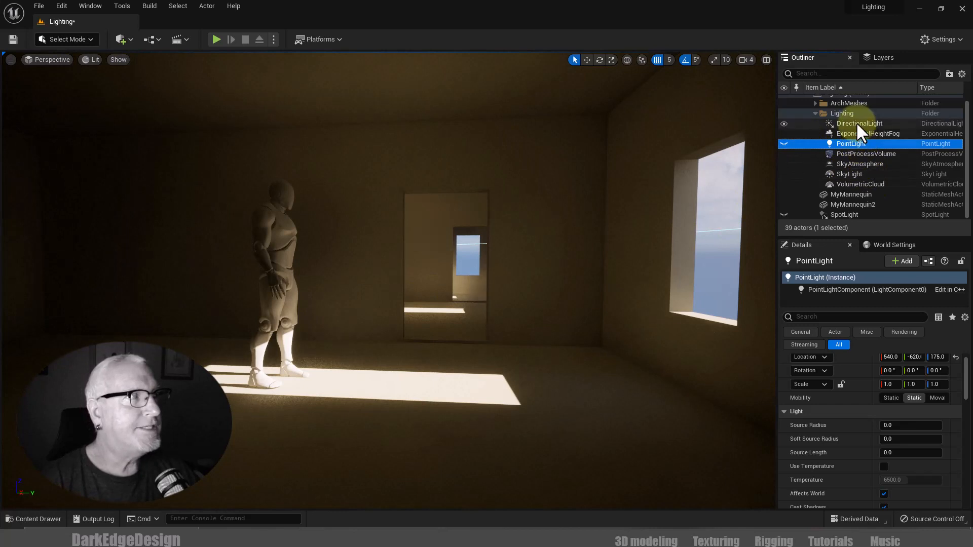
left_click(857, 123)
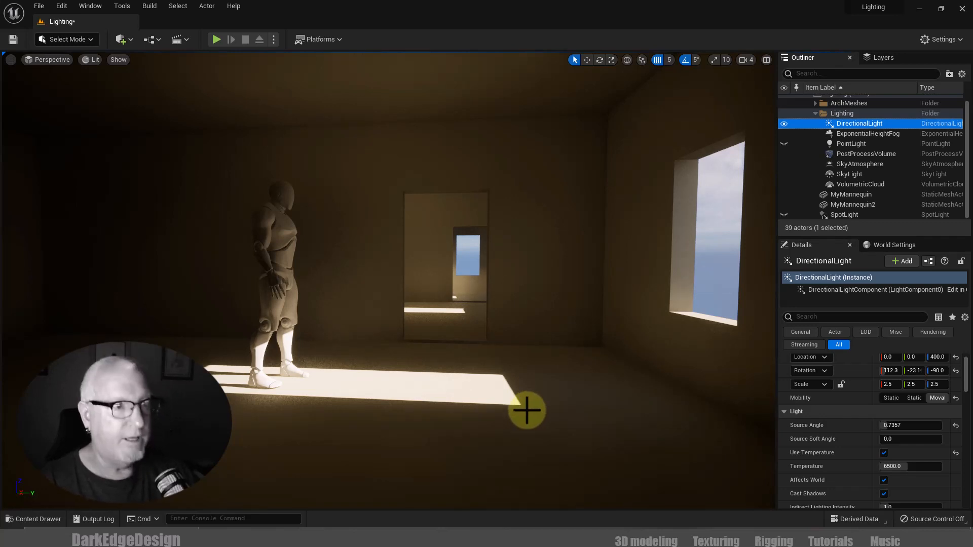
key("ctrl+l")
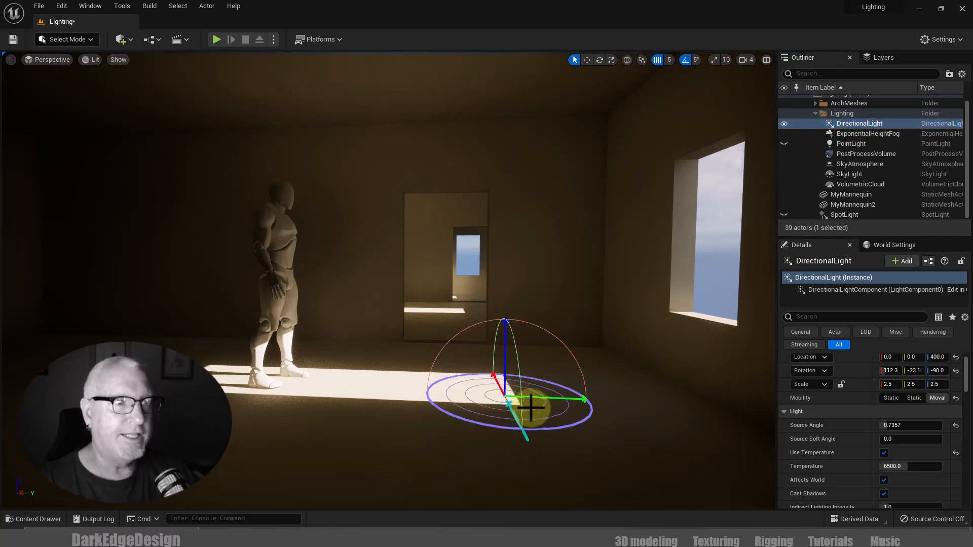
left_click(531, 406)
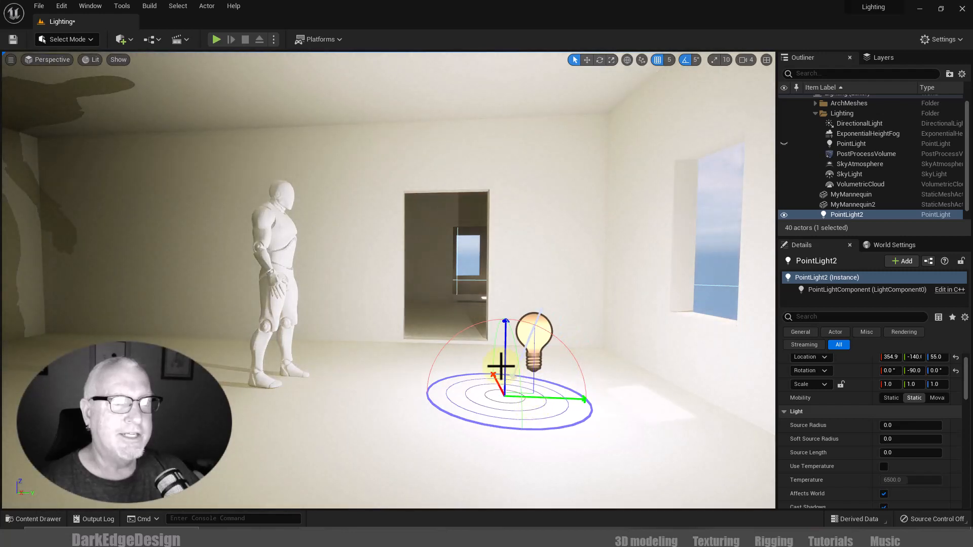
left_click(400, 374)
left_click(531, 337)
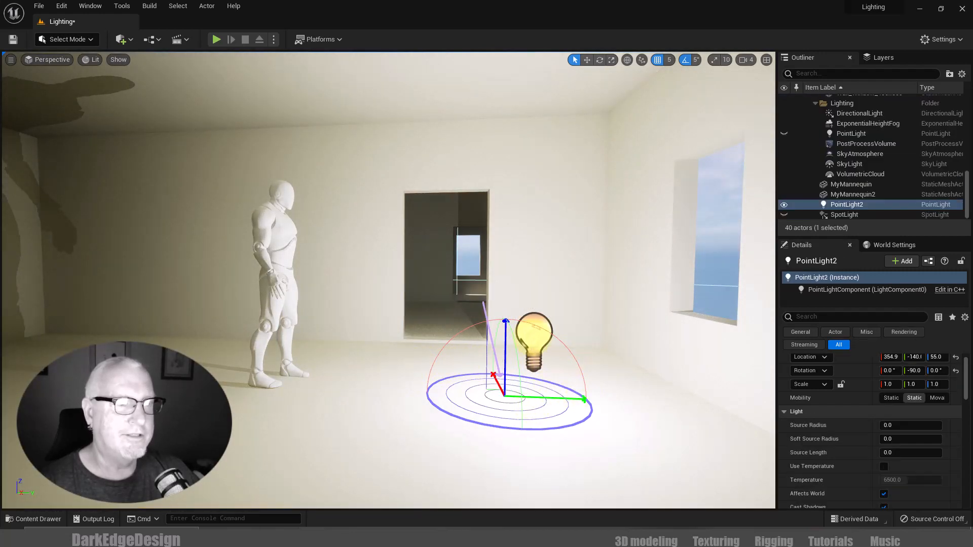
key("Delete")
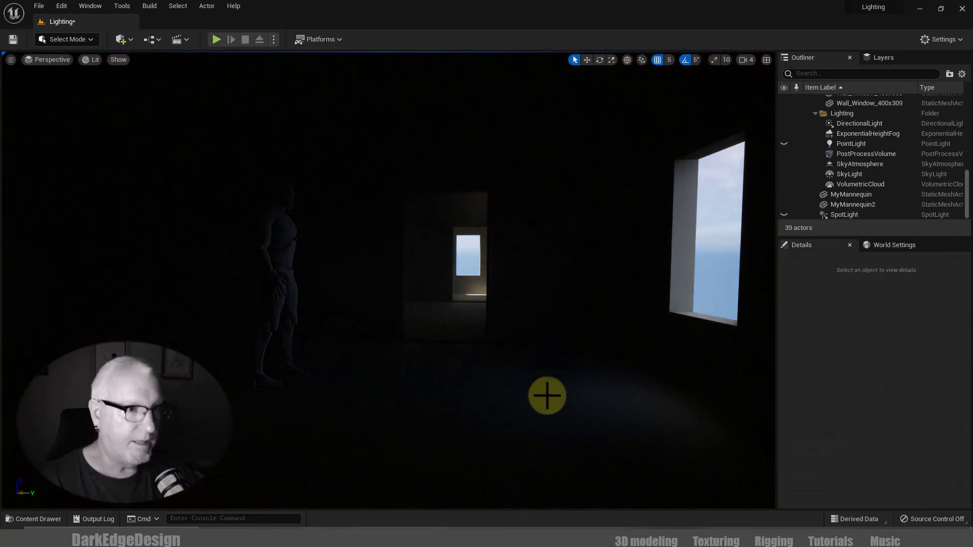
Step: Rotate the sun interactively until sunlight through the window falls across the floor and the mannequin's legs
middle_click_drag(536, 403, 537, 400)
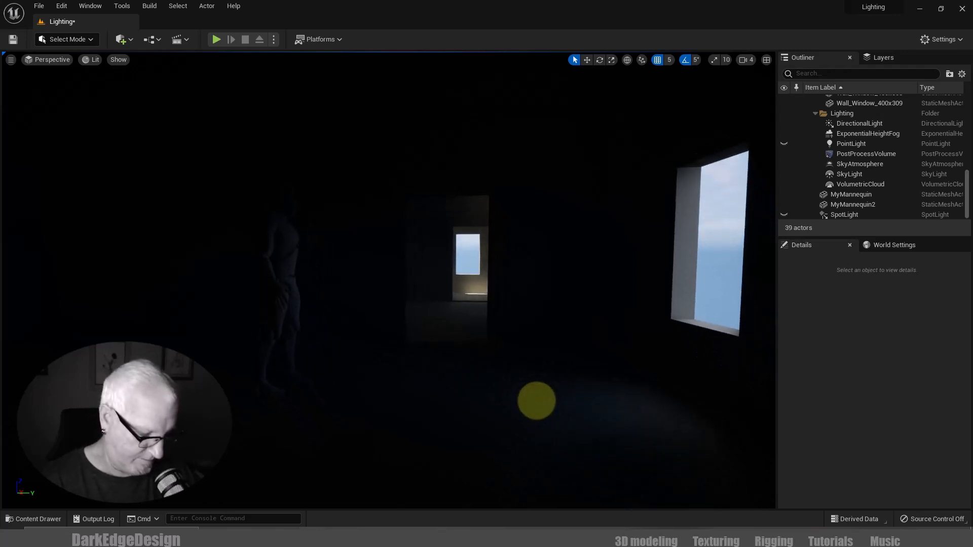
left_click_drag(534, 391, 494, 350)
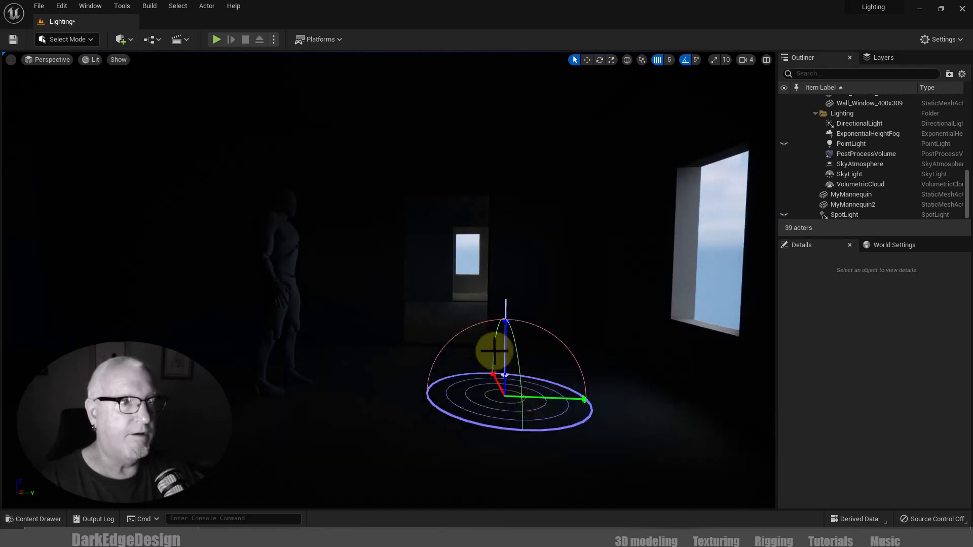
left_click_drag(568, 340, 568, 396)
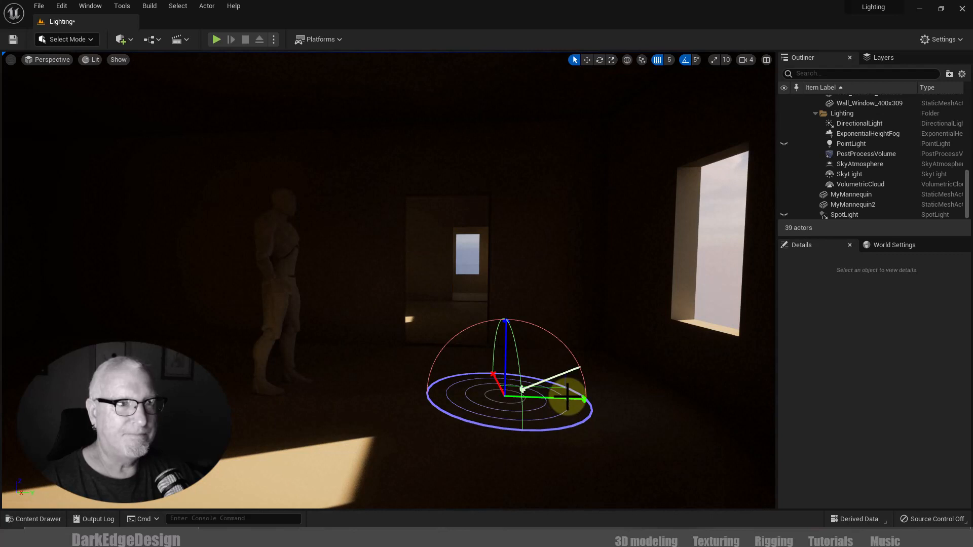
left_click_drag(567, 395, 587, 386)
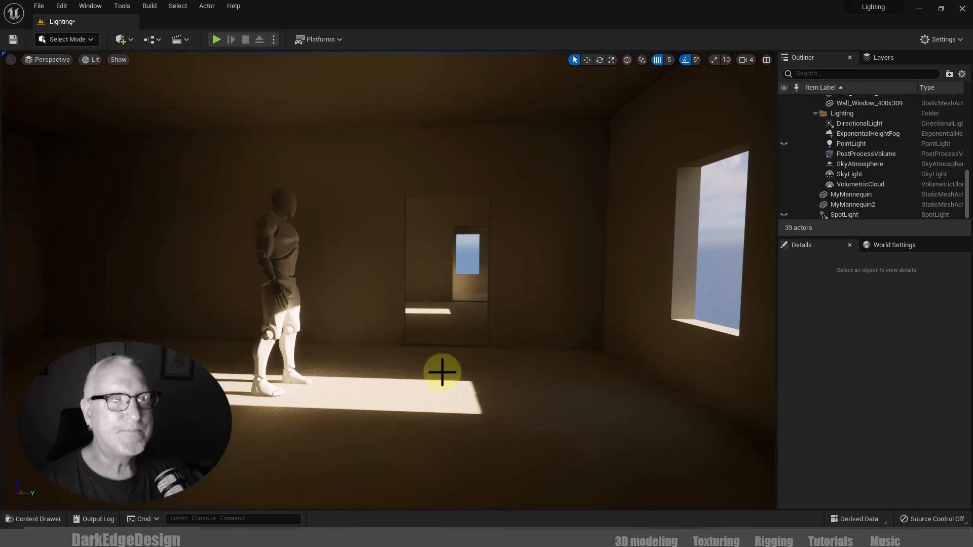
Step: Try rotating the sun with the building seen from outside, undo the rotation and return to the room interior
mouse_move(442, 372)
middle_mouse_down()
mouse_move(460, 354)
mouse_move(443, 359)
mouse_move(444, 368)
middle_mouse_up()
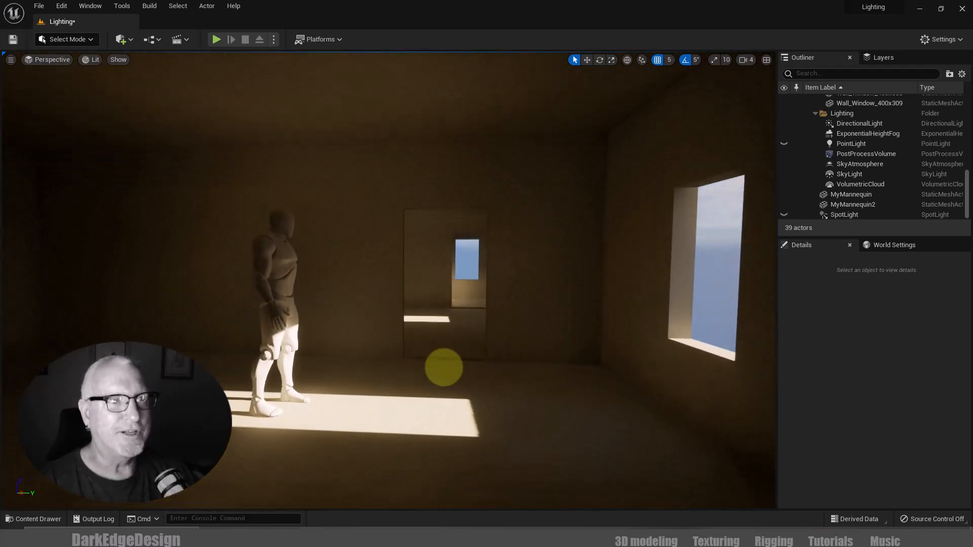
scroll(506, 376, "down", 5)
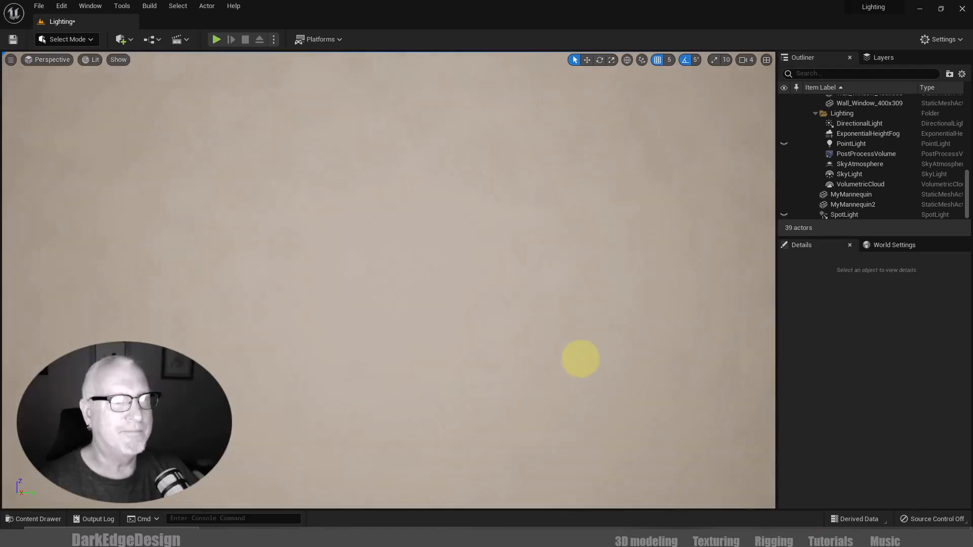
left_click_drag(581, 359, 590, 275)
scroll(572, 393, "down", 3)
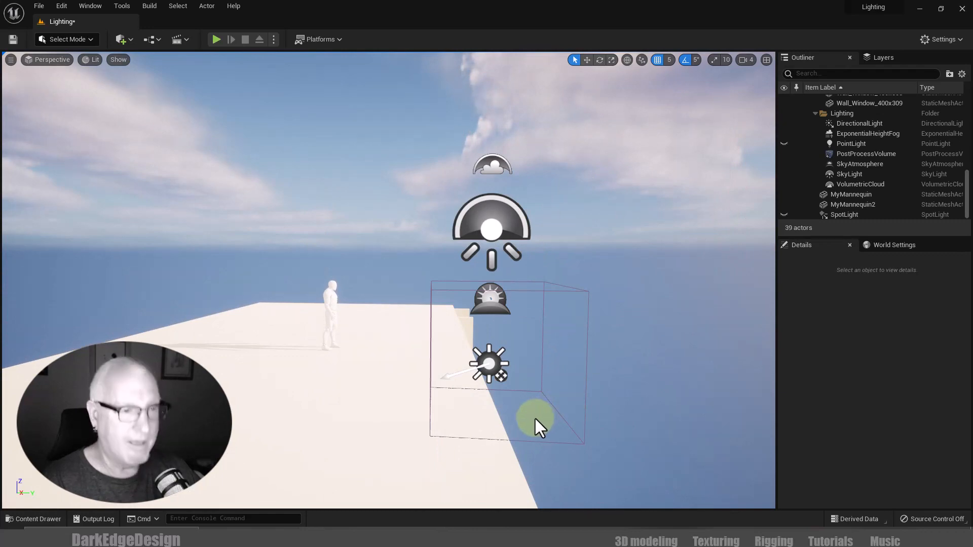
key("ctrl+l")
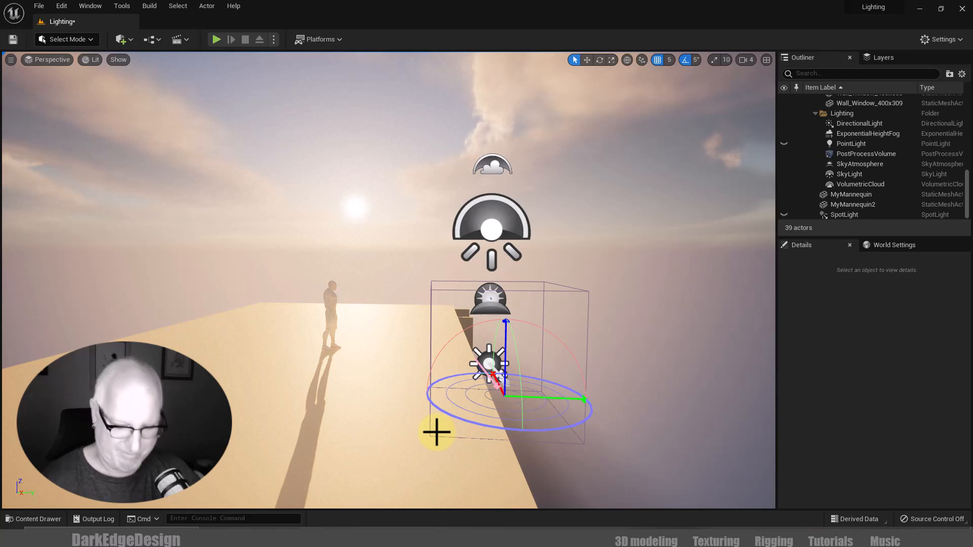
key("ctrl+z")
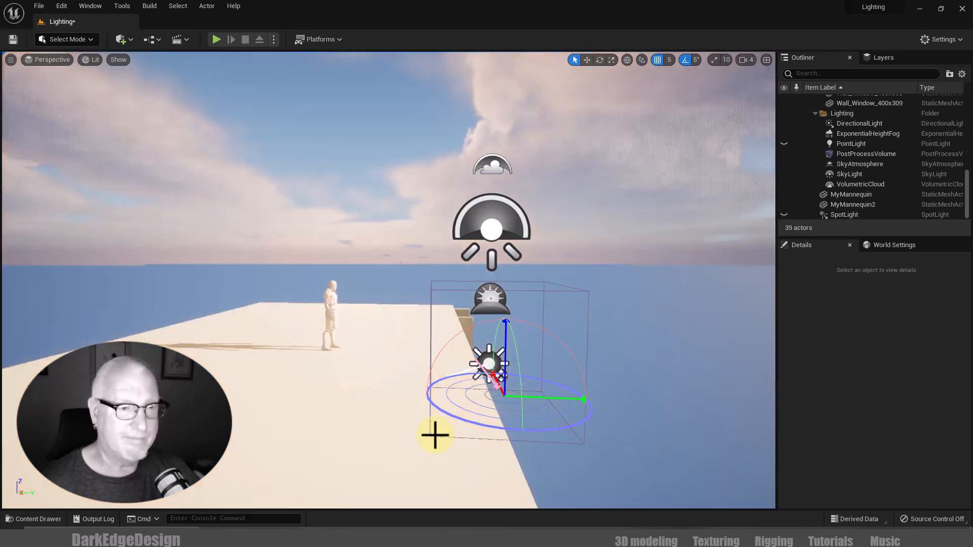
middle_click_drag(438, 453, 447, 529)
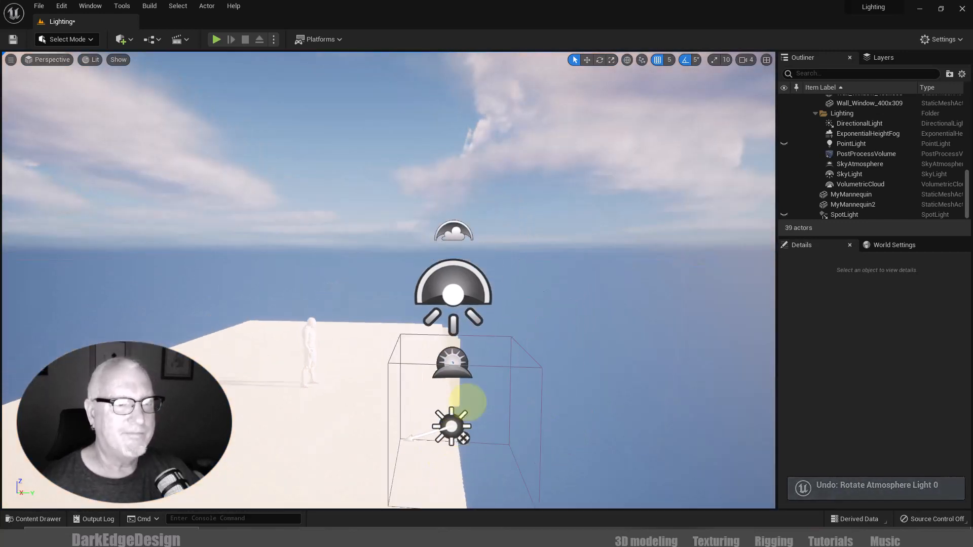
scroll(402, 417, "up", 2)
scroll(382, 389, "up", 2)
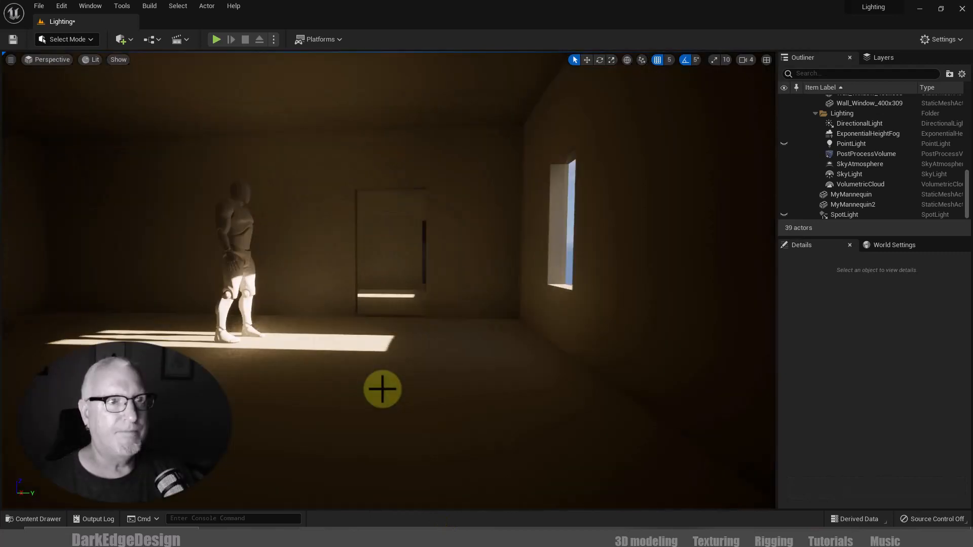
middle_click_drag(464, 377, 415, 359)
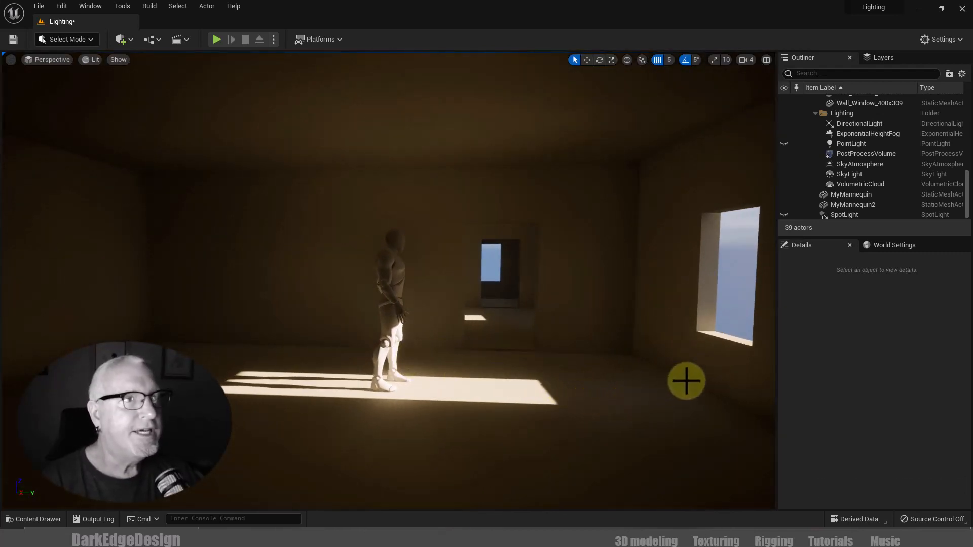